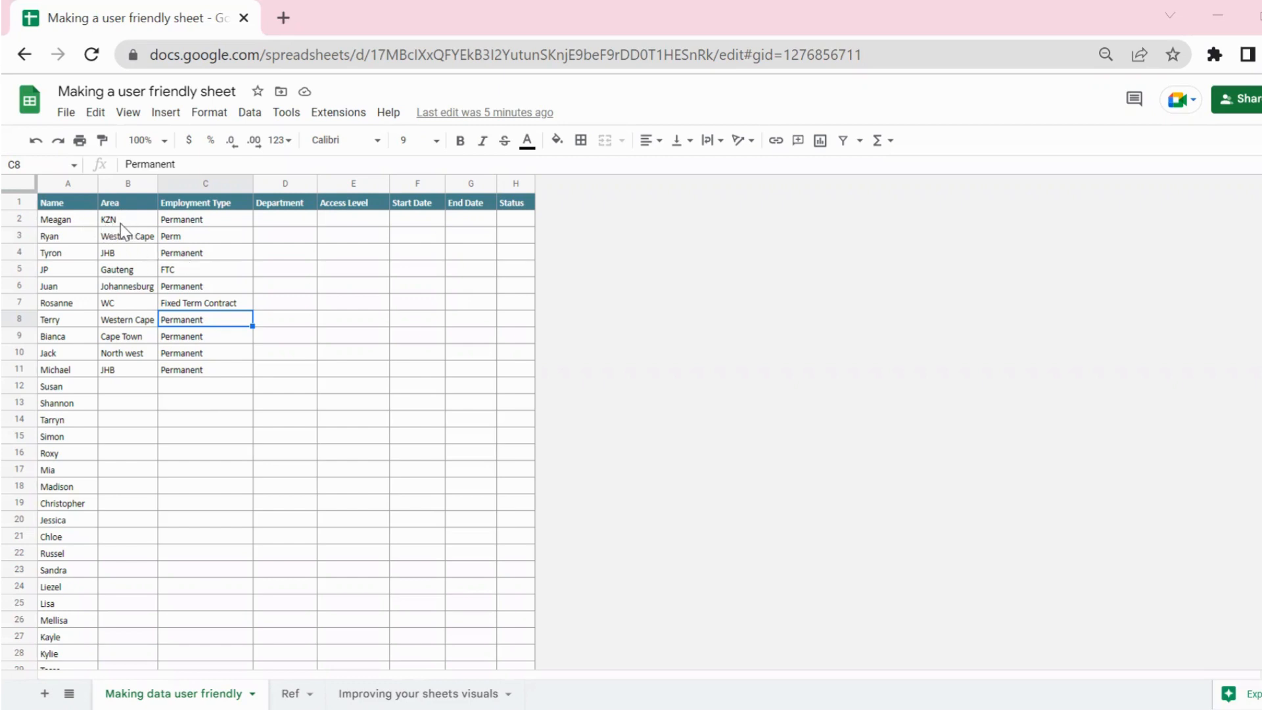
Examine the Area entries in B2:B11 for inconsistent naming of the same places, such as abbreviations, cities and provinces.
drag(127, 227, 123, 380)
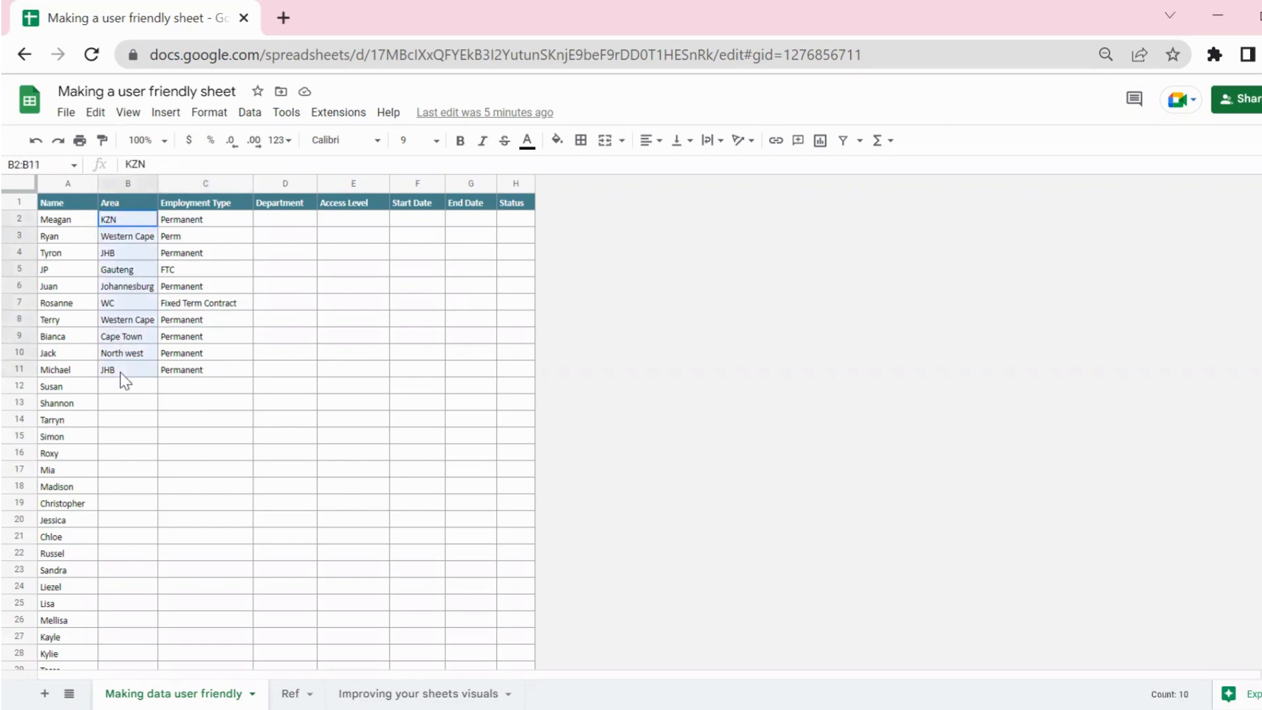
click(109, 308)
click(119, 322)
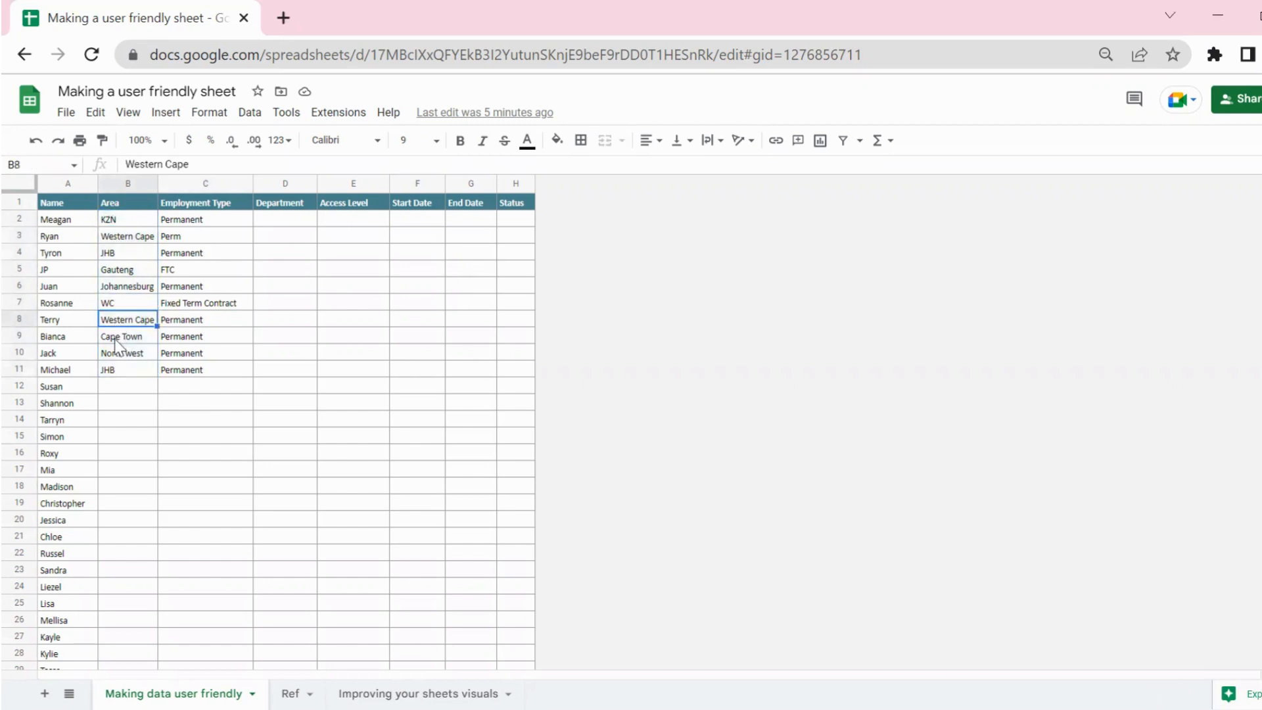
click(114, 338)
drag(111, 307, 112, 336)
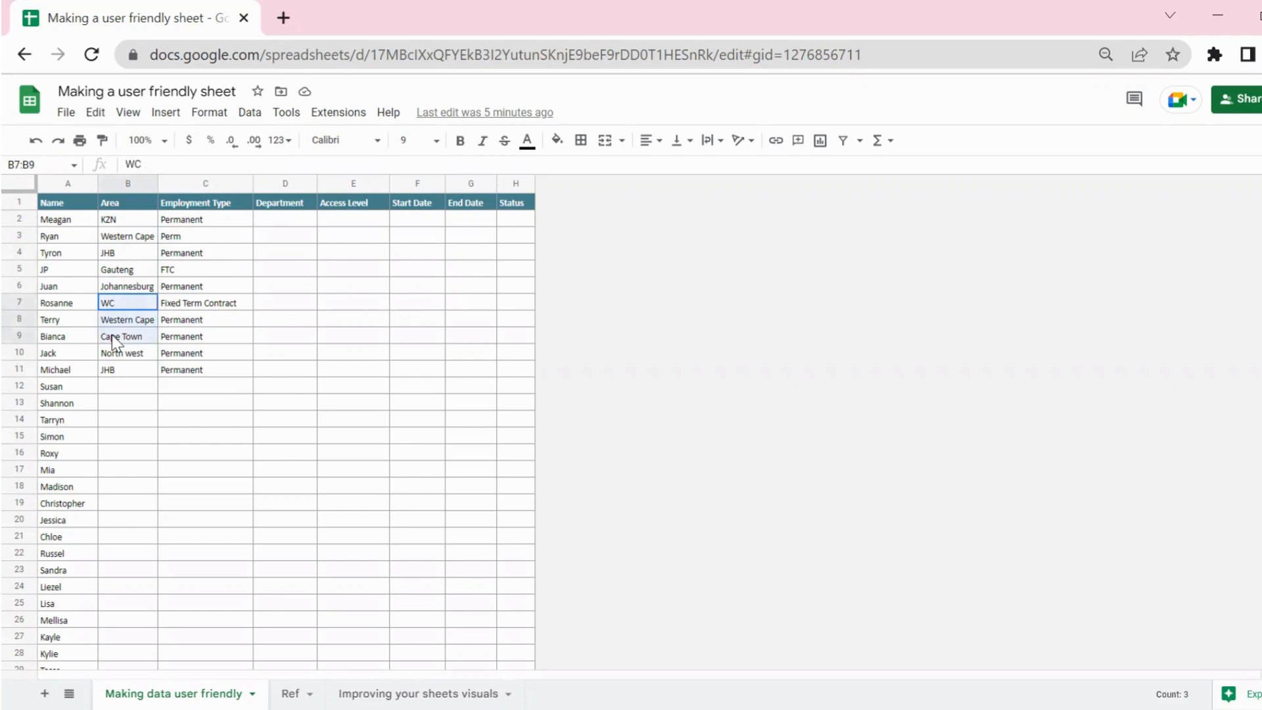
drag(112, 333, 112, 333)
drag(119, 220, 117, 390)
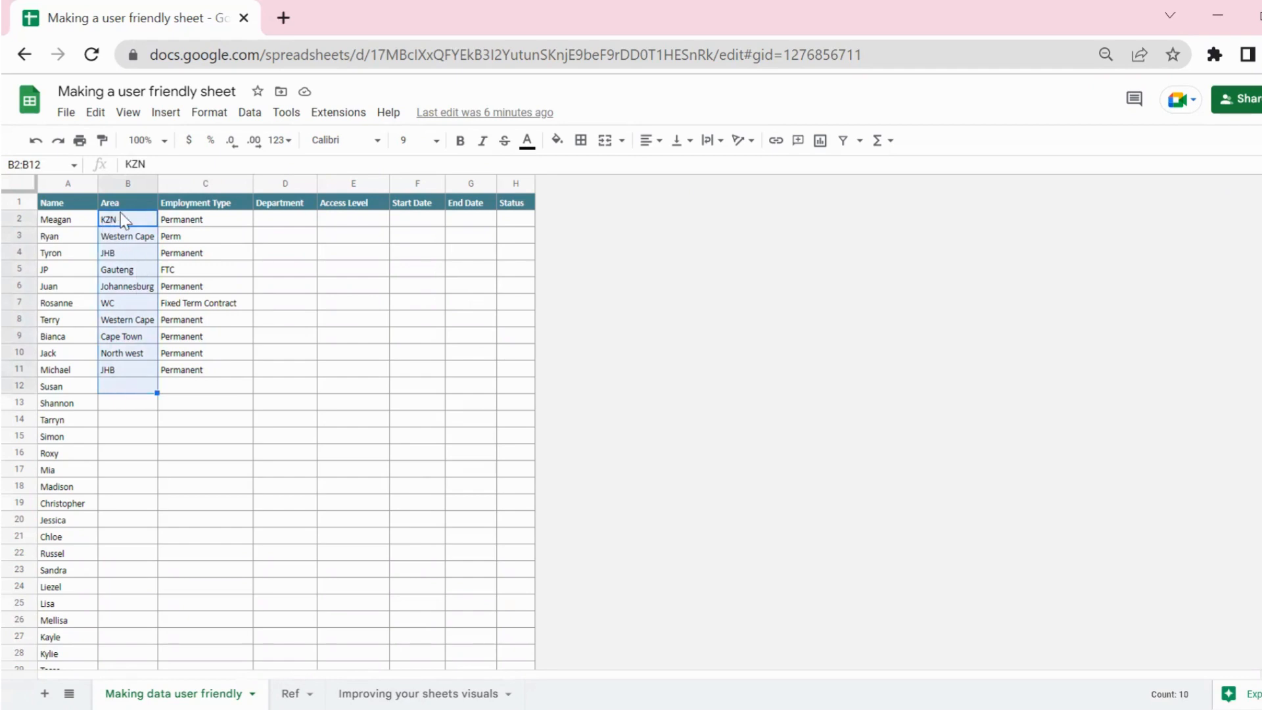
click(120, 284)
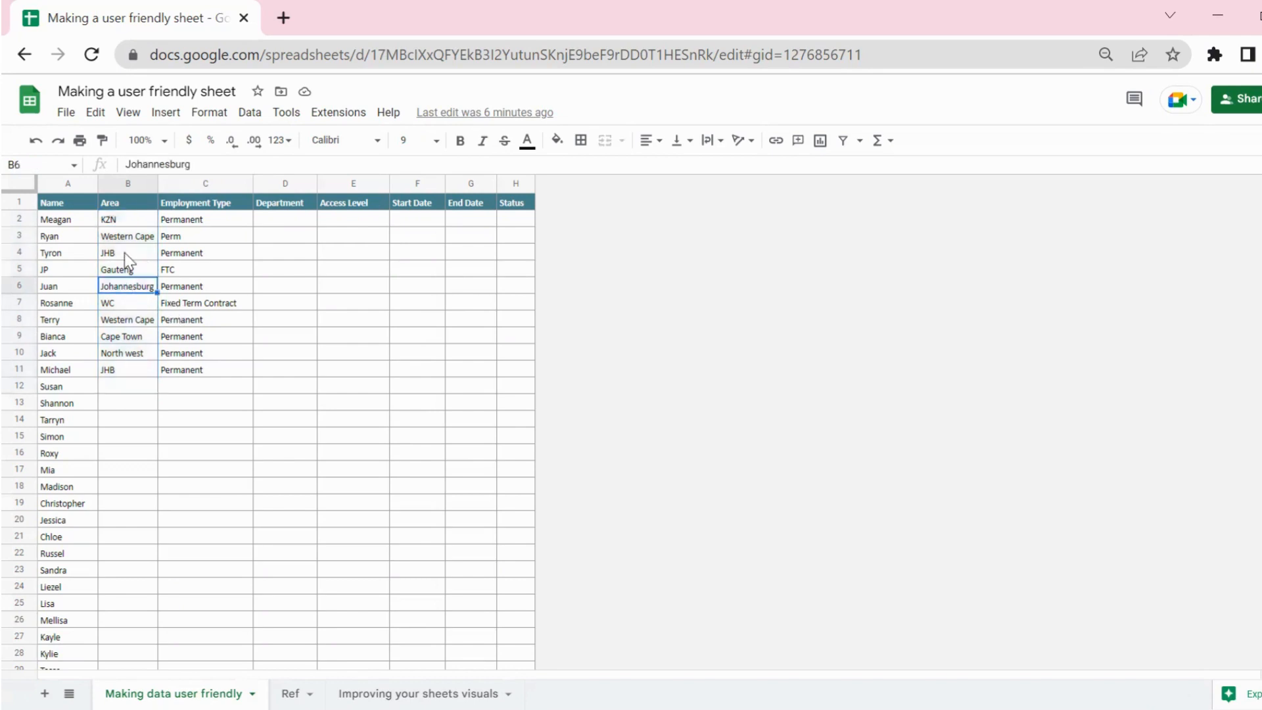
click(123, 252)
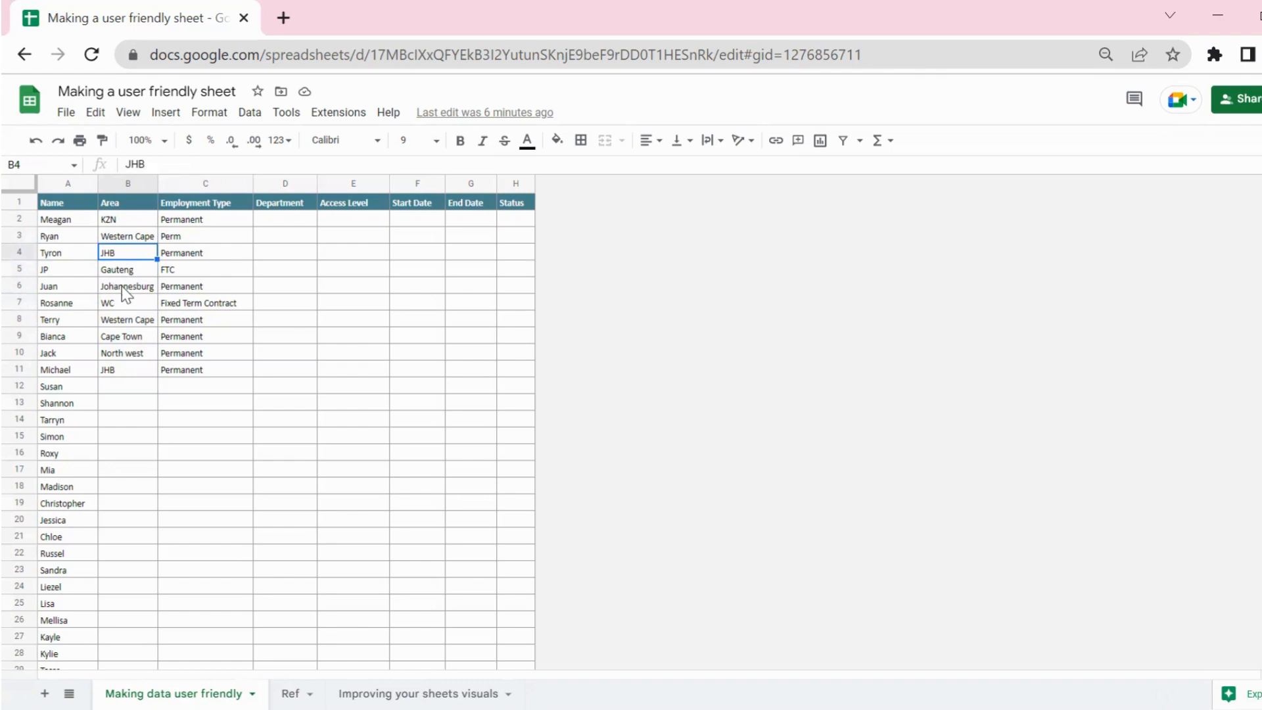
click(119, 271)
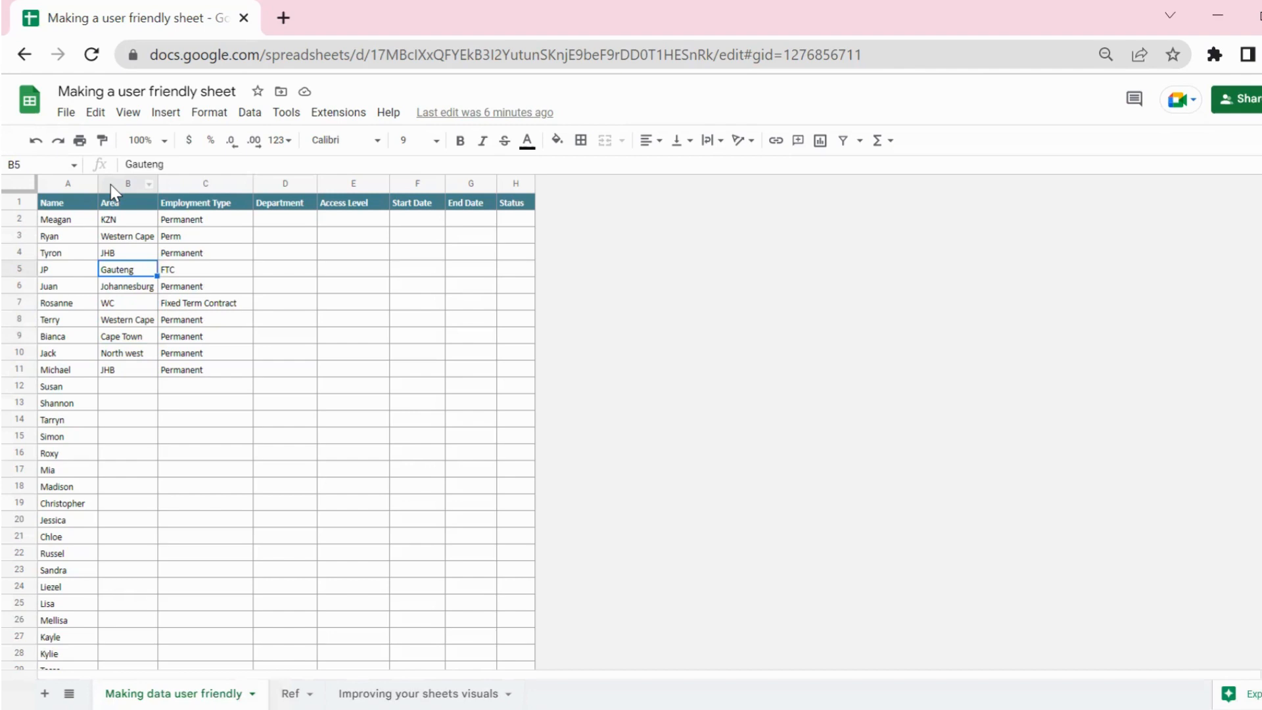
Add a data validation dropdown to the Area cells B2:B1000, using the province list in Ref!A1:A9 as its source.
click(112, 219)
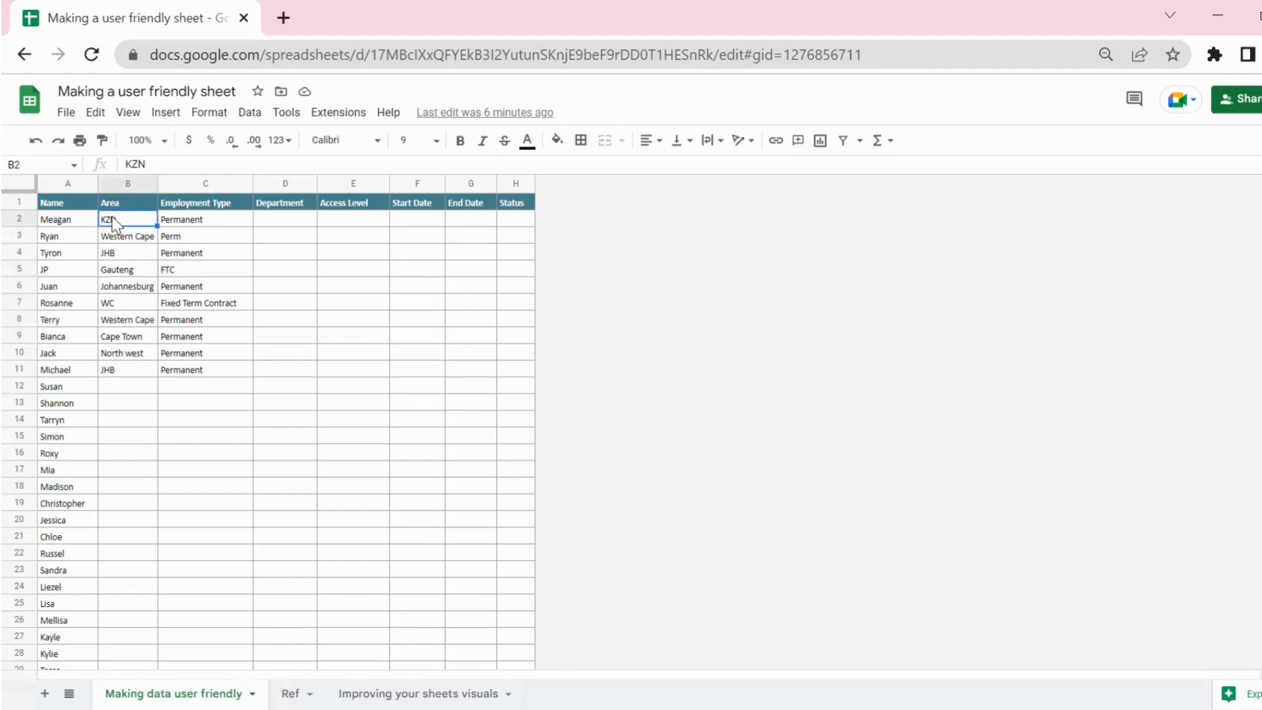
key(ctrl+shift+Down)
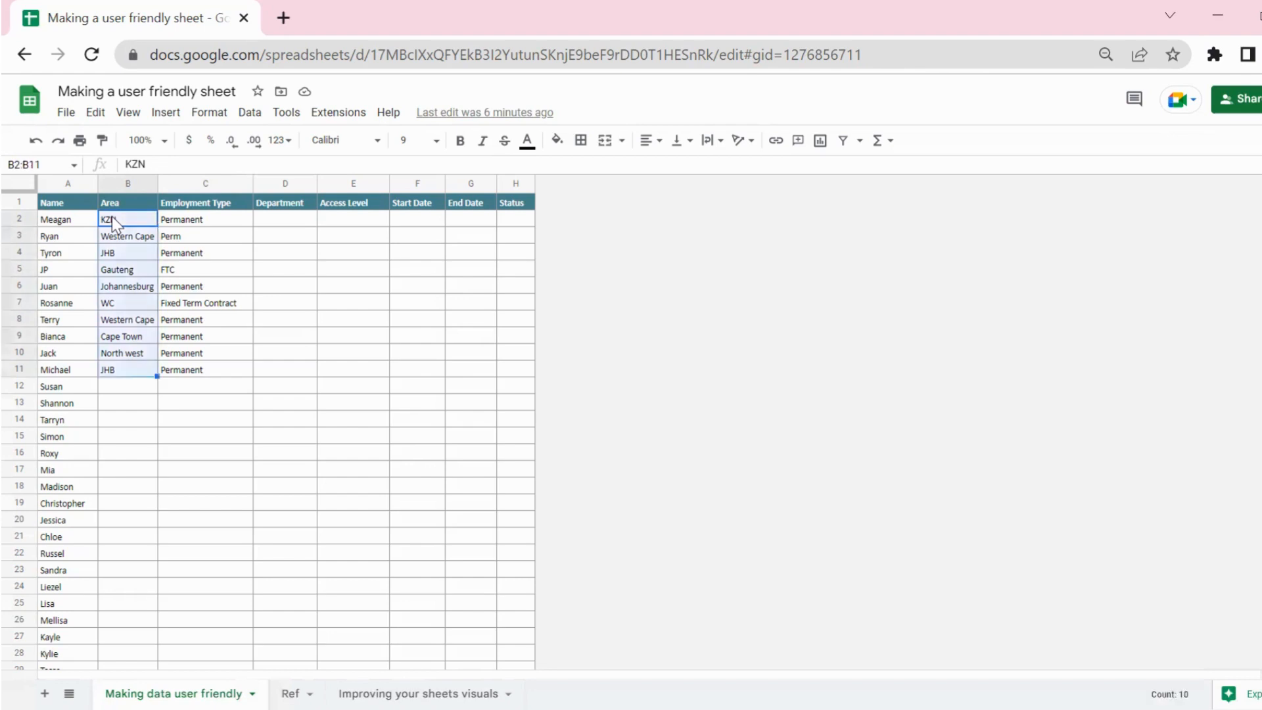
key(ctrl+shift+Down)
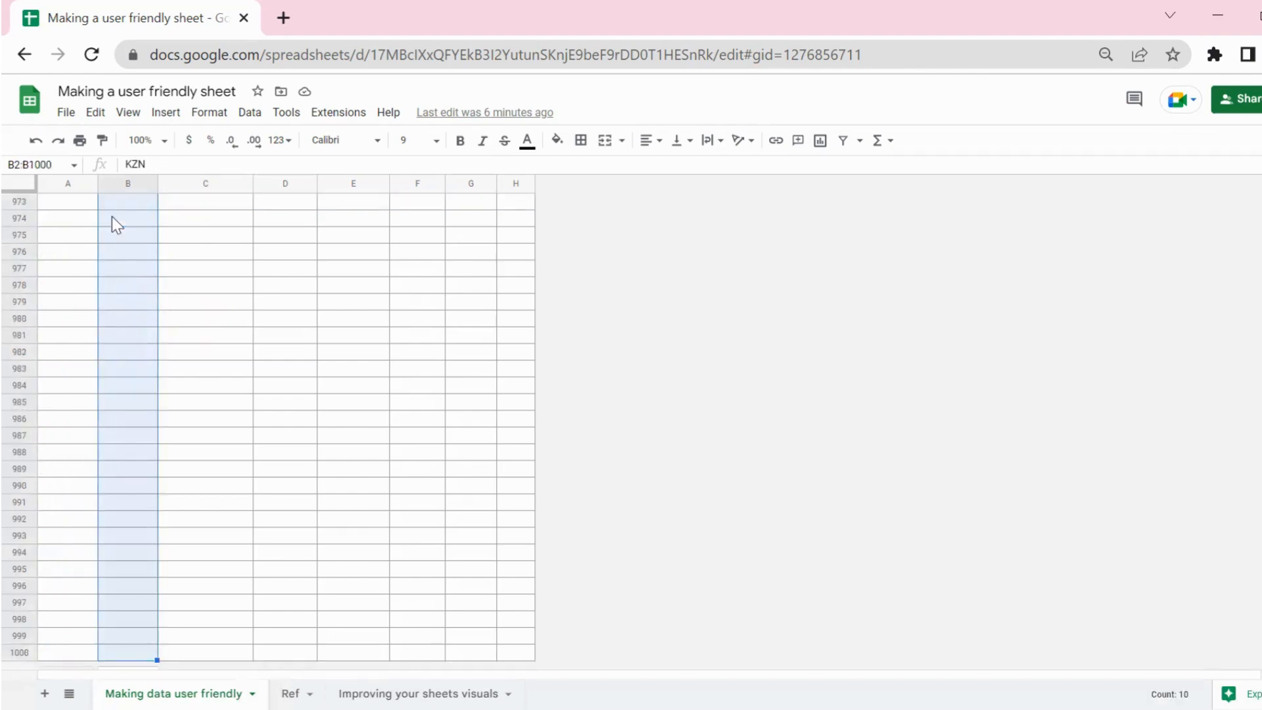
click(248, 113)
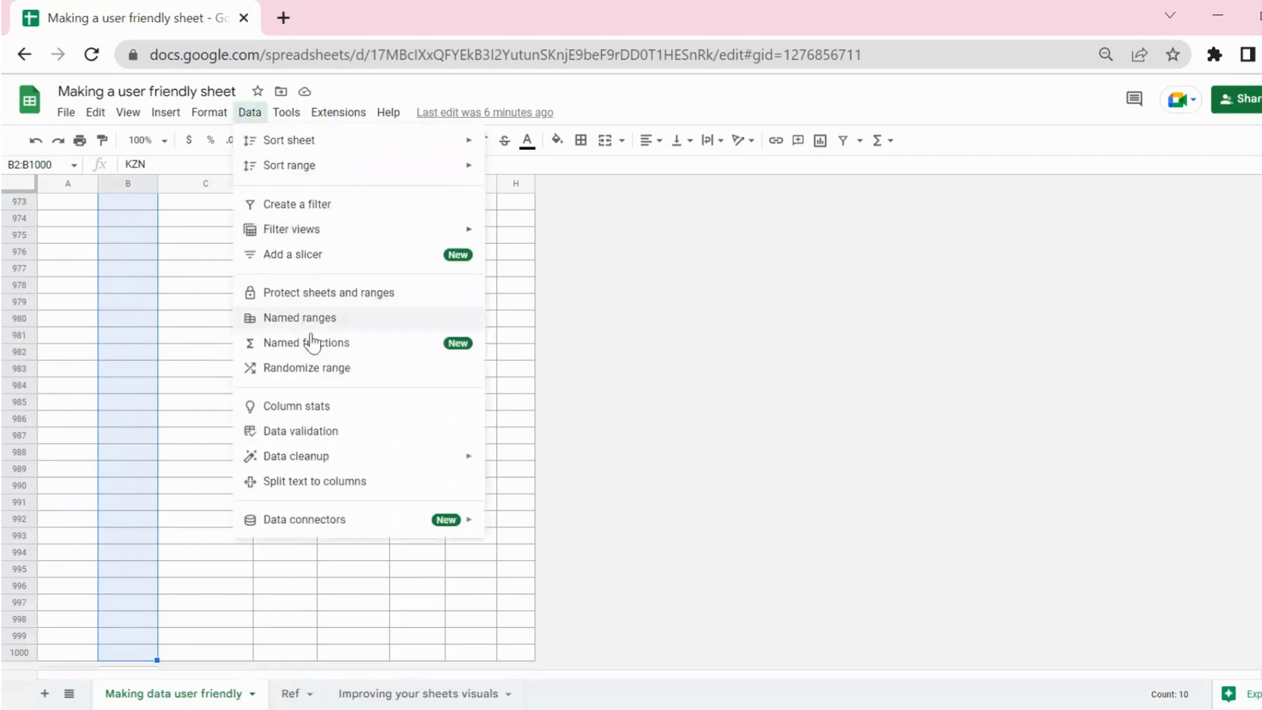
click(301, 432)
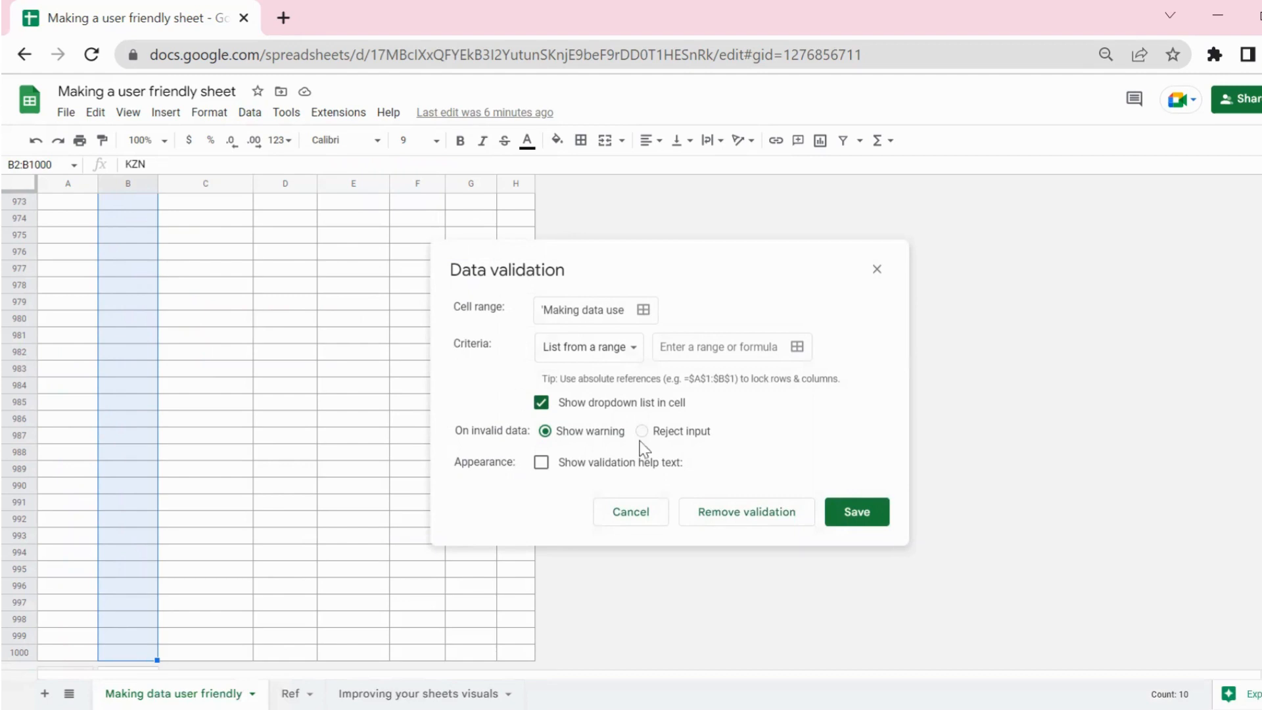
click(676, 347)
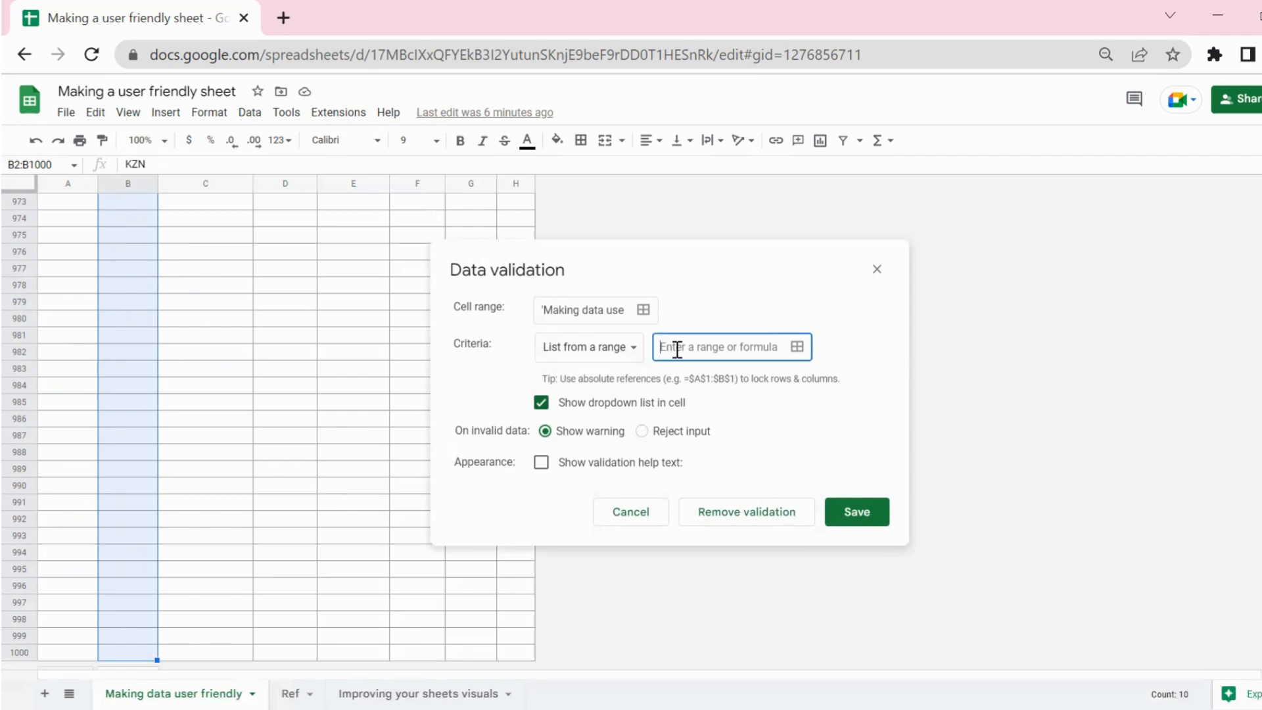
click(797, 350)
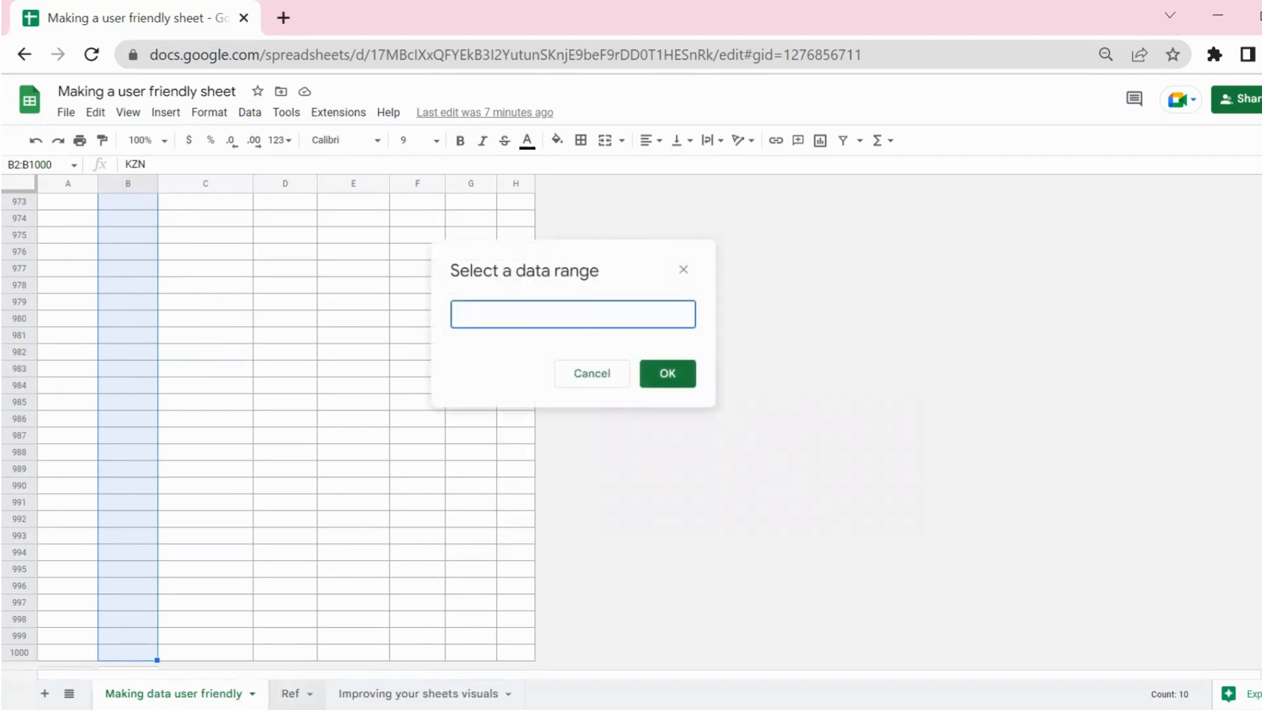
click(290, 694)
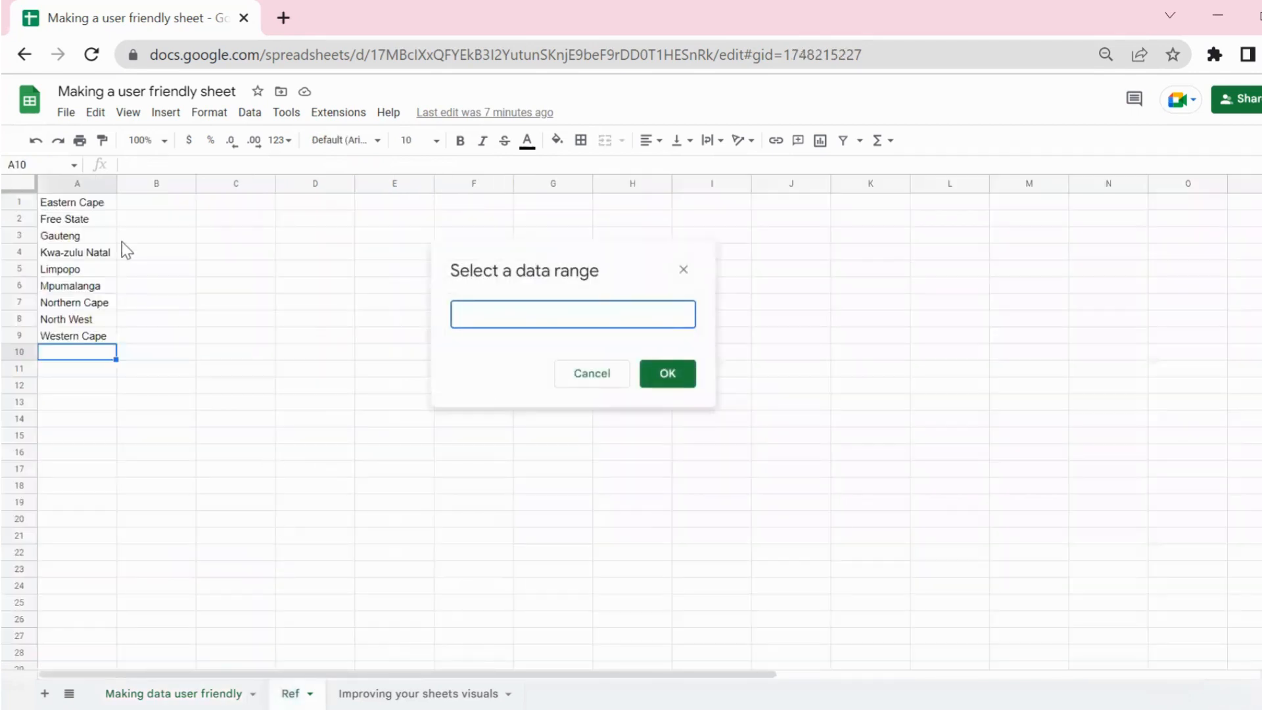
drag(80, 203, 73, 337)
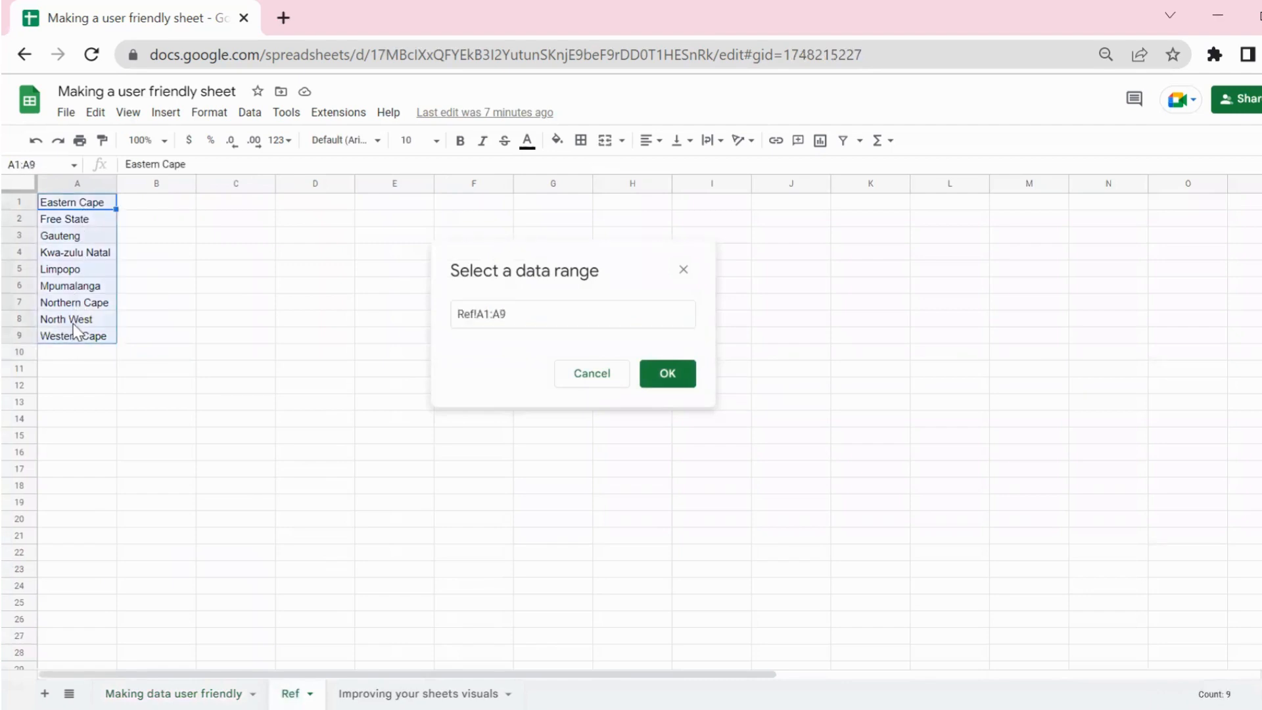
click(666, 381)
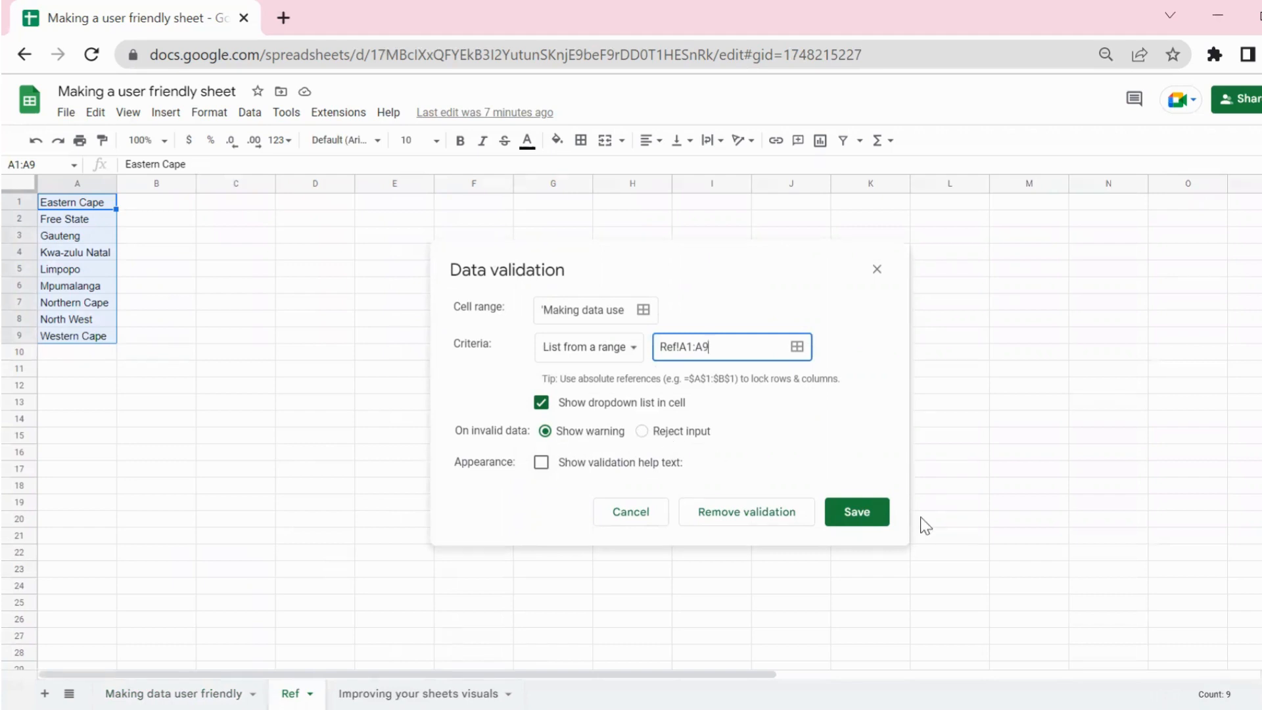
click(855, 514)
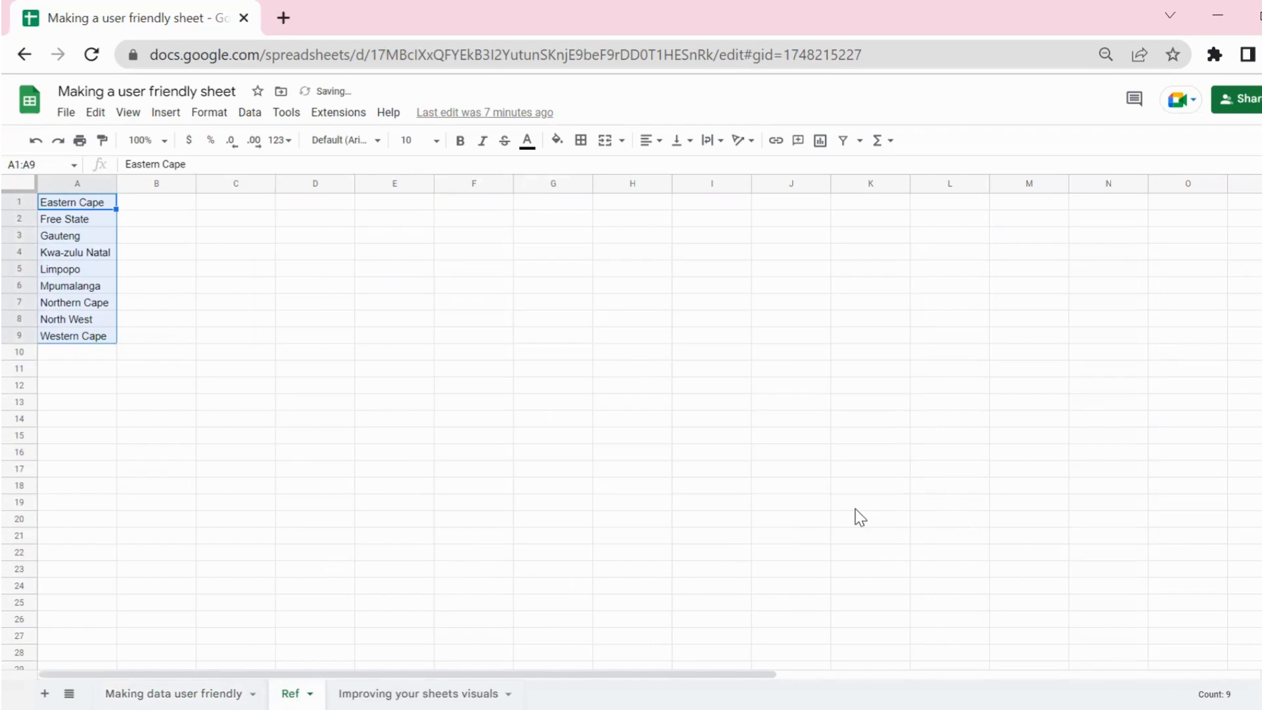
Return to the "Making data user friendly" sheet and choose Kwa-zulu Natal from the dropdown in Area cell B2.
click(190, 694)
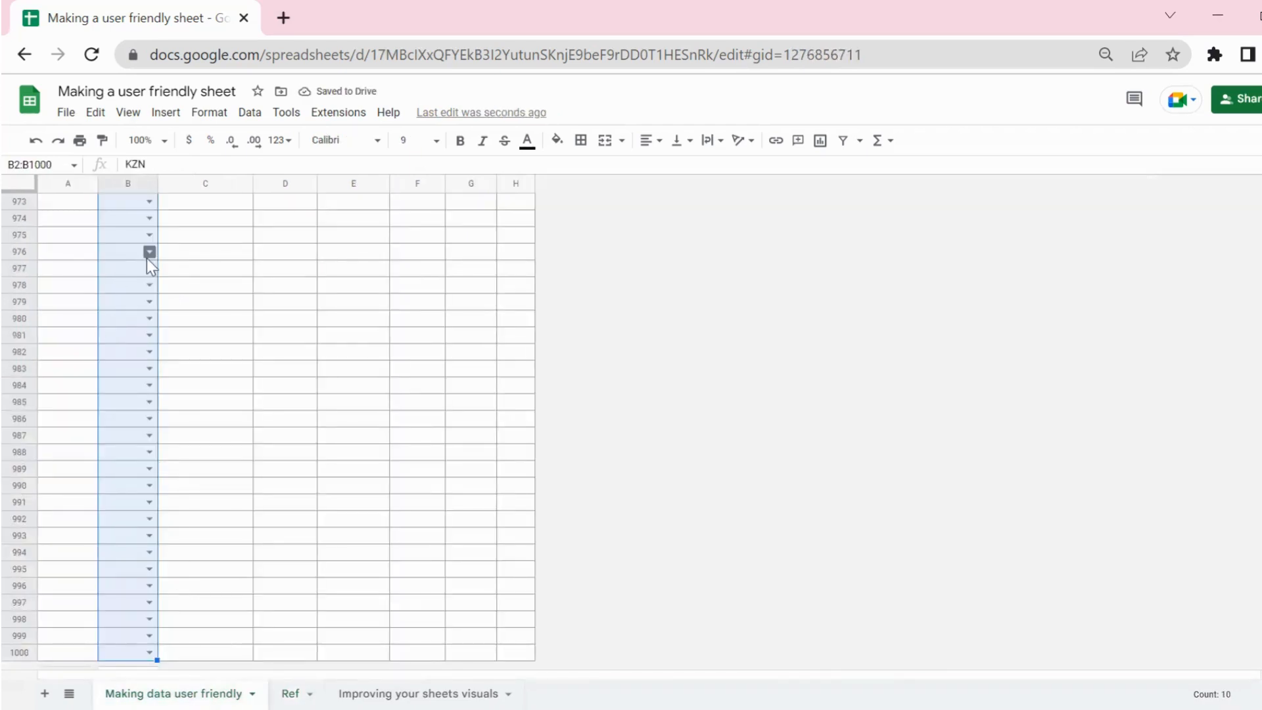
click(73, 241)
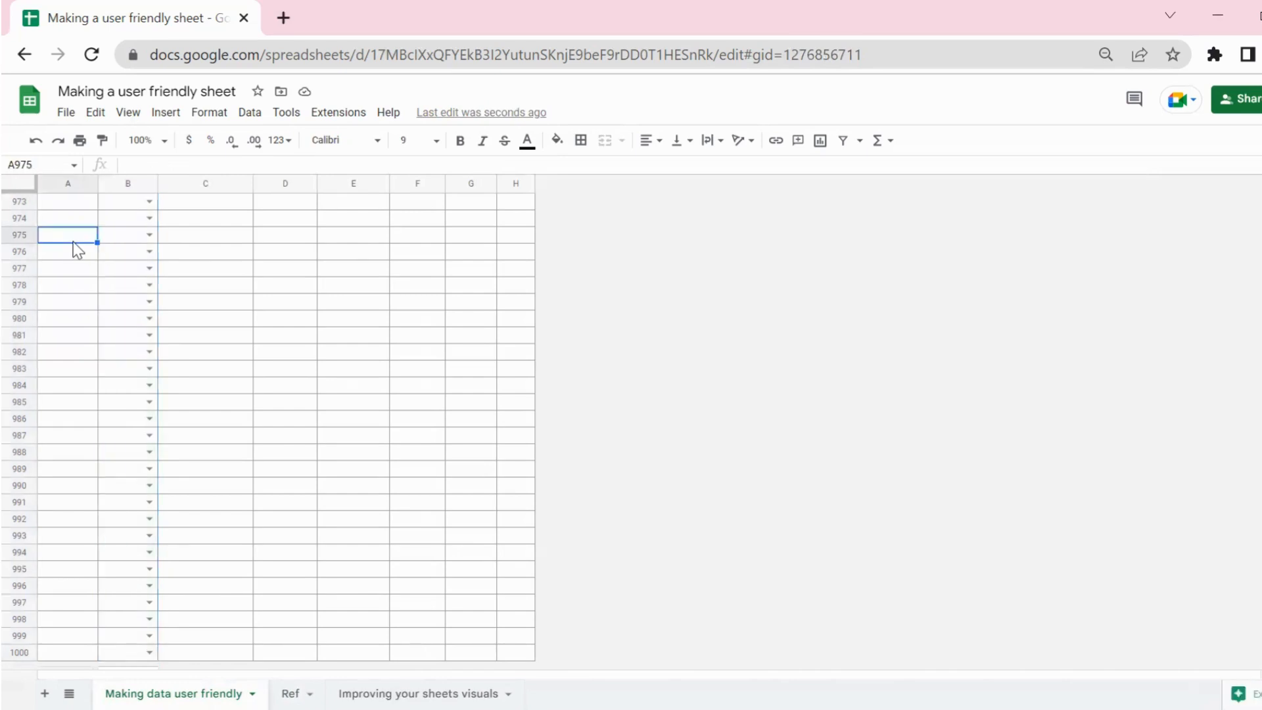
key(ctrl+Up)
key(ctrl+Up)
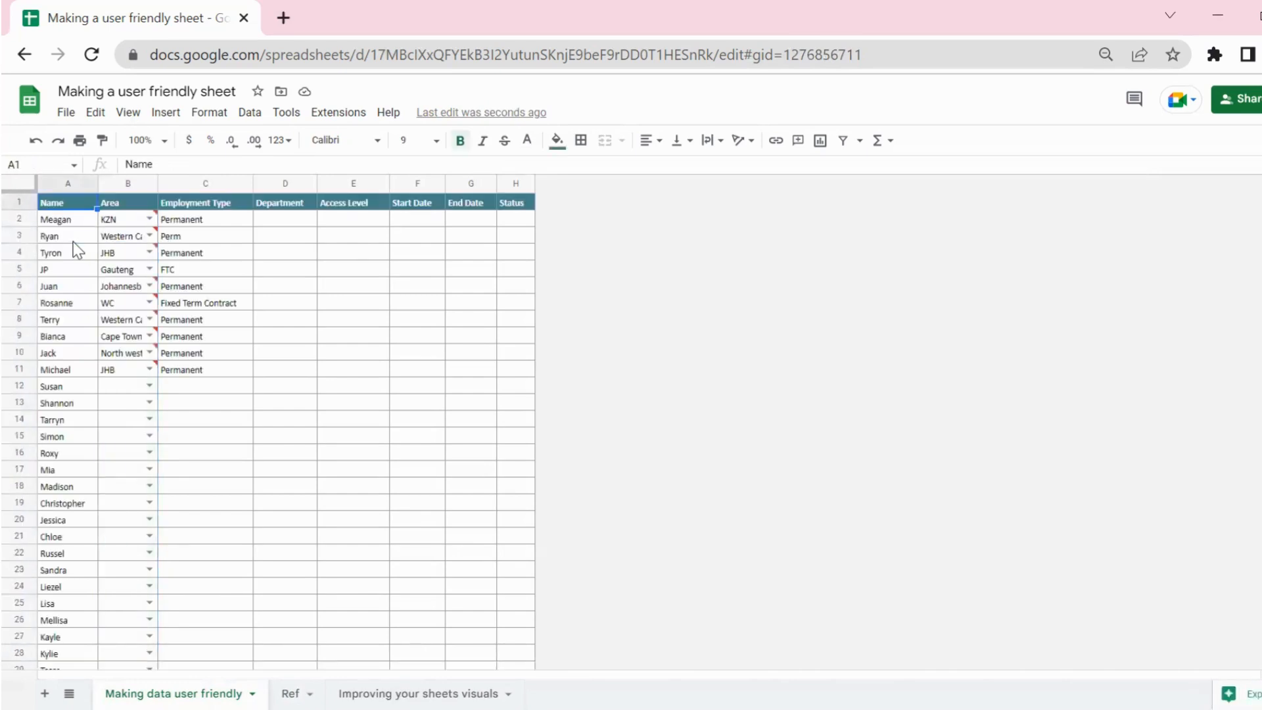
key(Right)
key(Down)
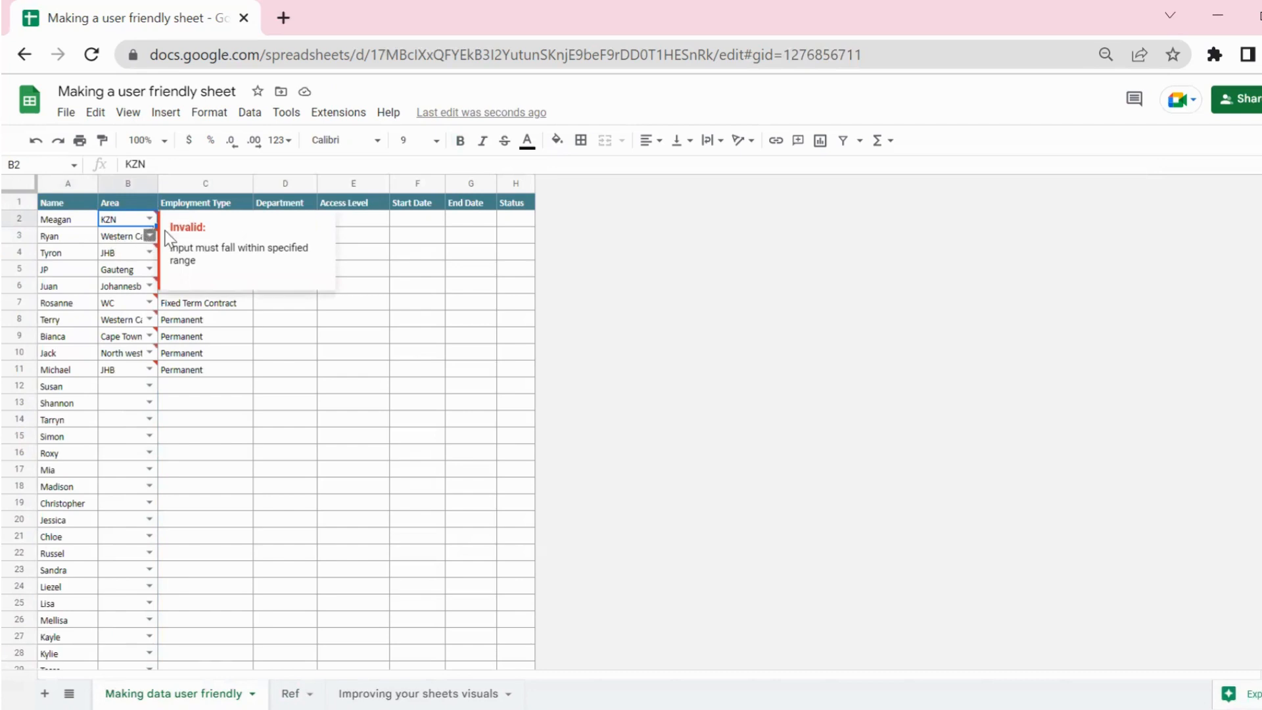
click(183, 314)
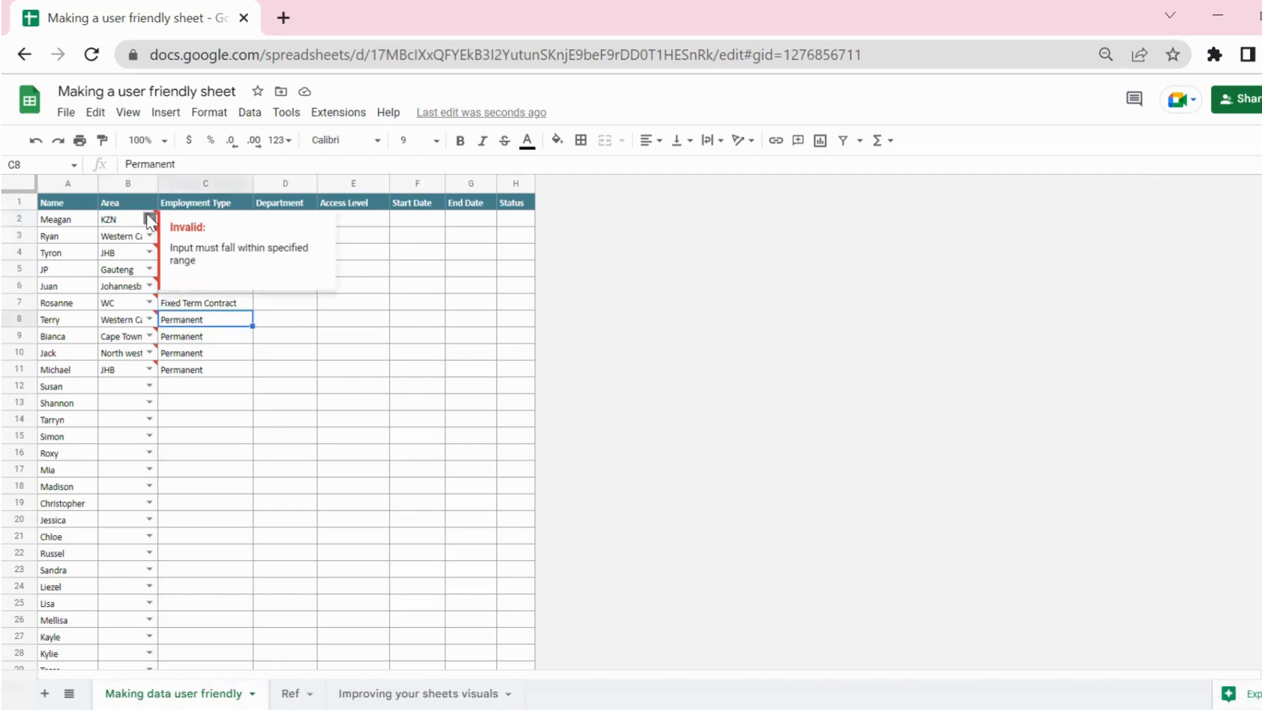
click(149, 218)
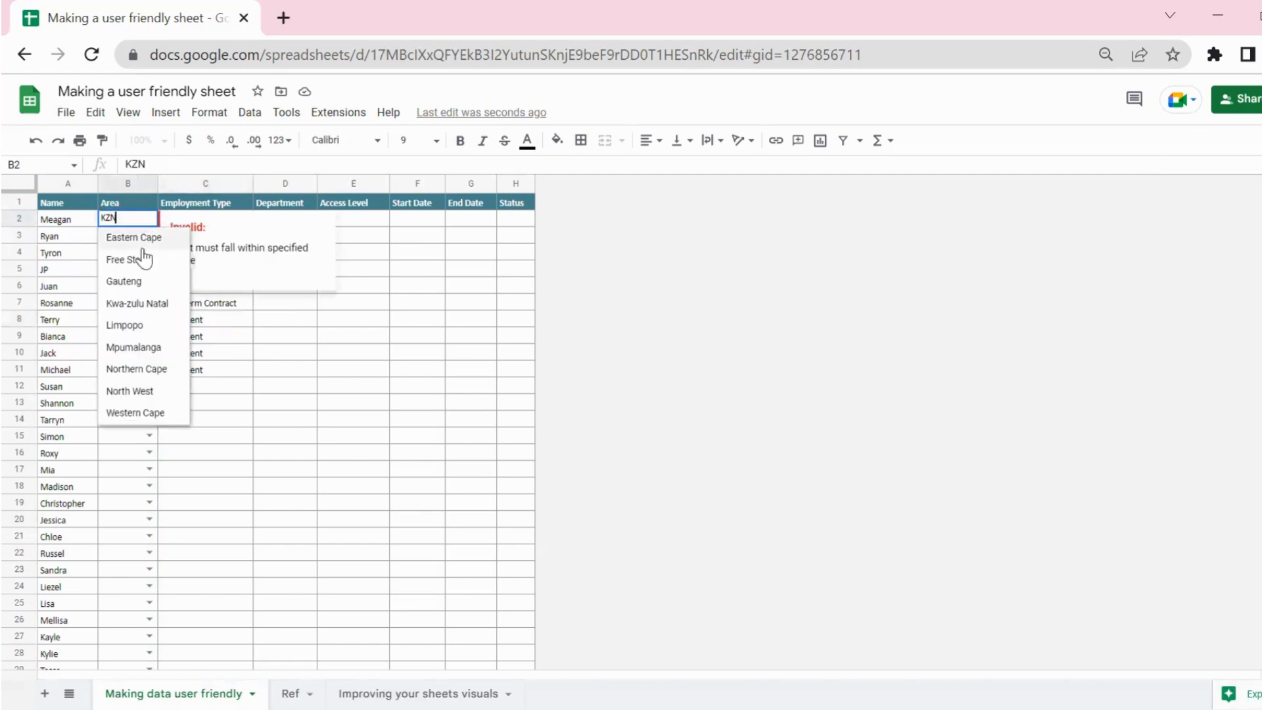
click(138, 304)
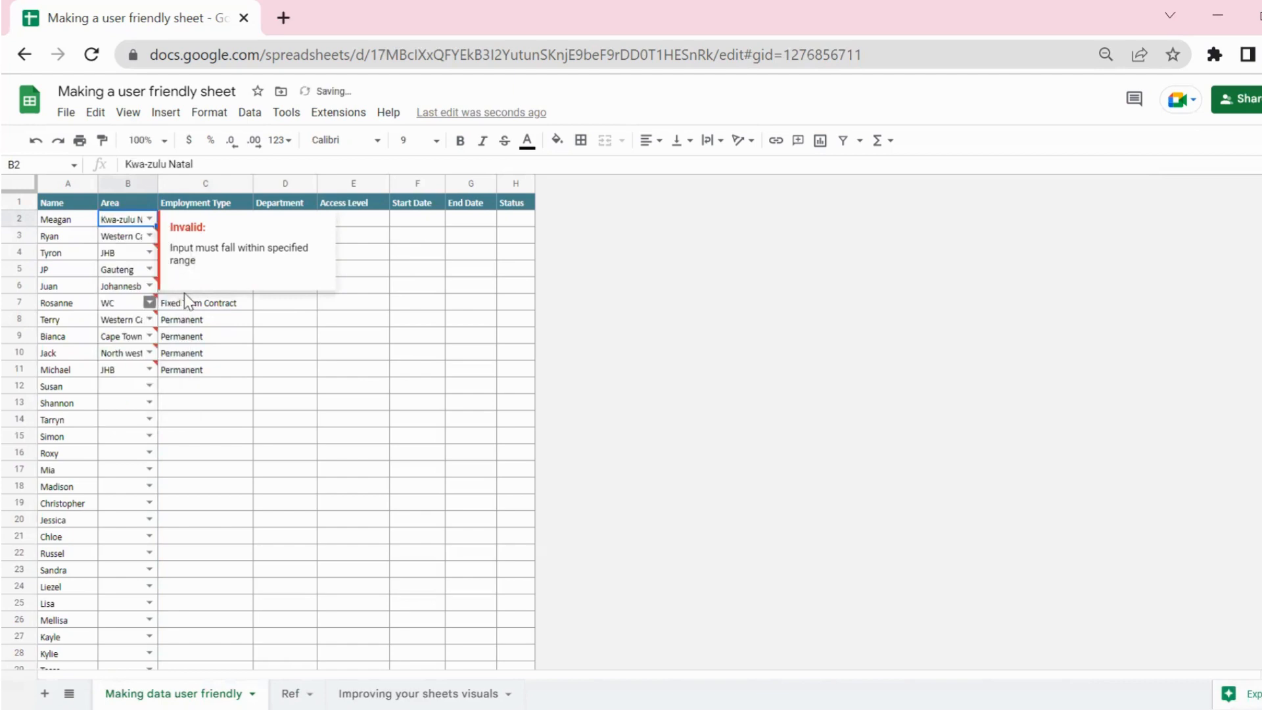
click(188, 323)
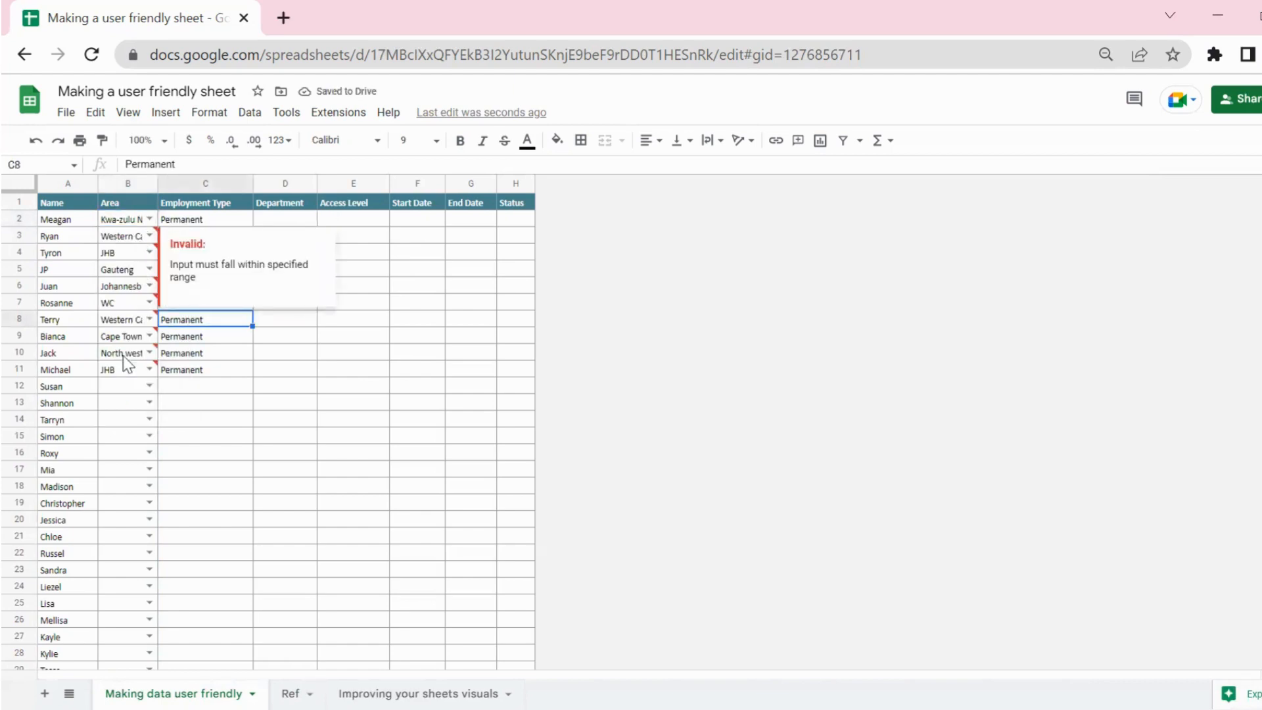
click(205, 355)
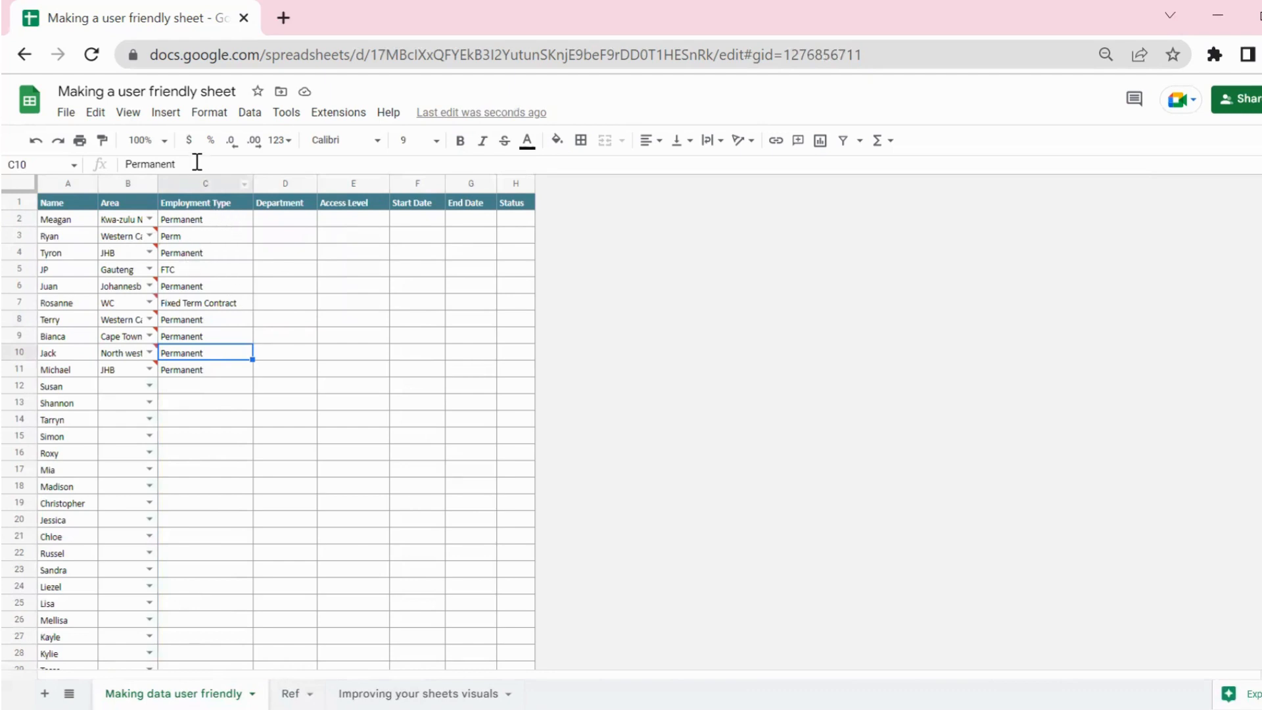
Add a data validation dropdown to Employment Type cells C2:C1000, using a list of the items Permanent and Fixed Term Contract.
click(202, 220)
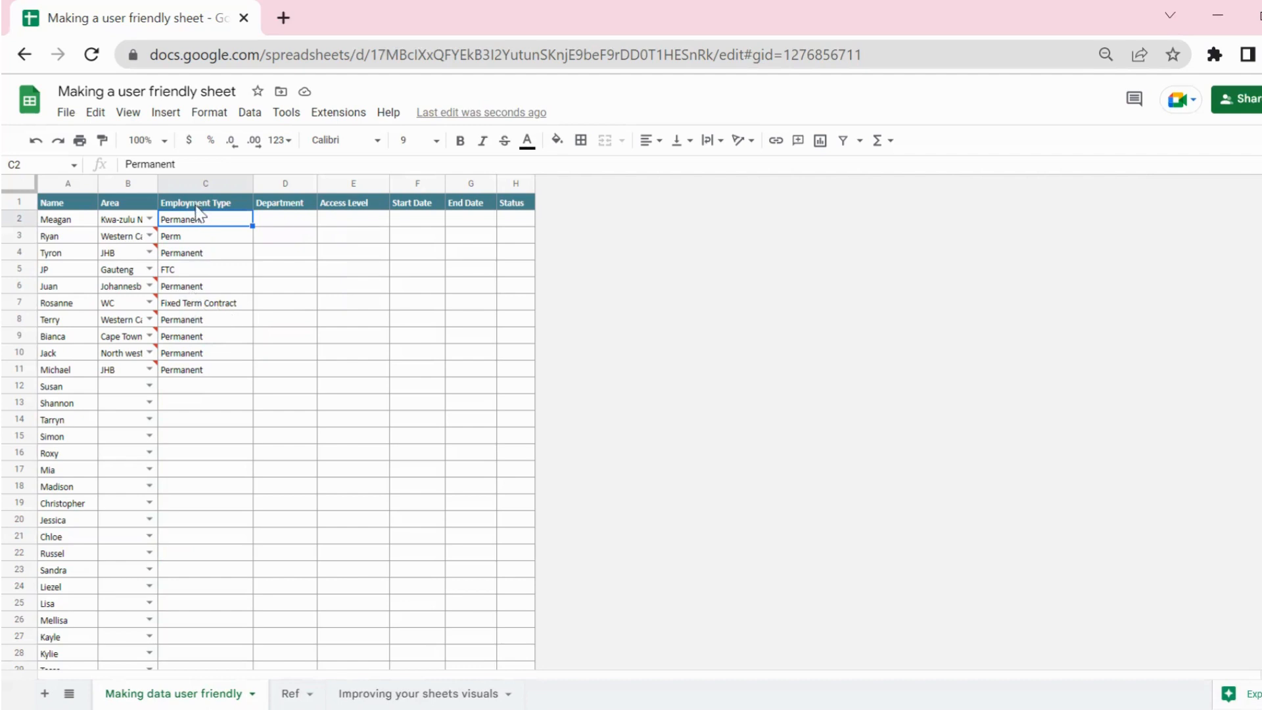
key(ctrl+shift+Down)
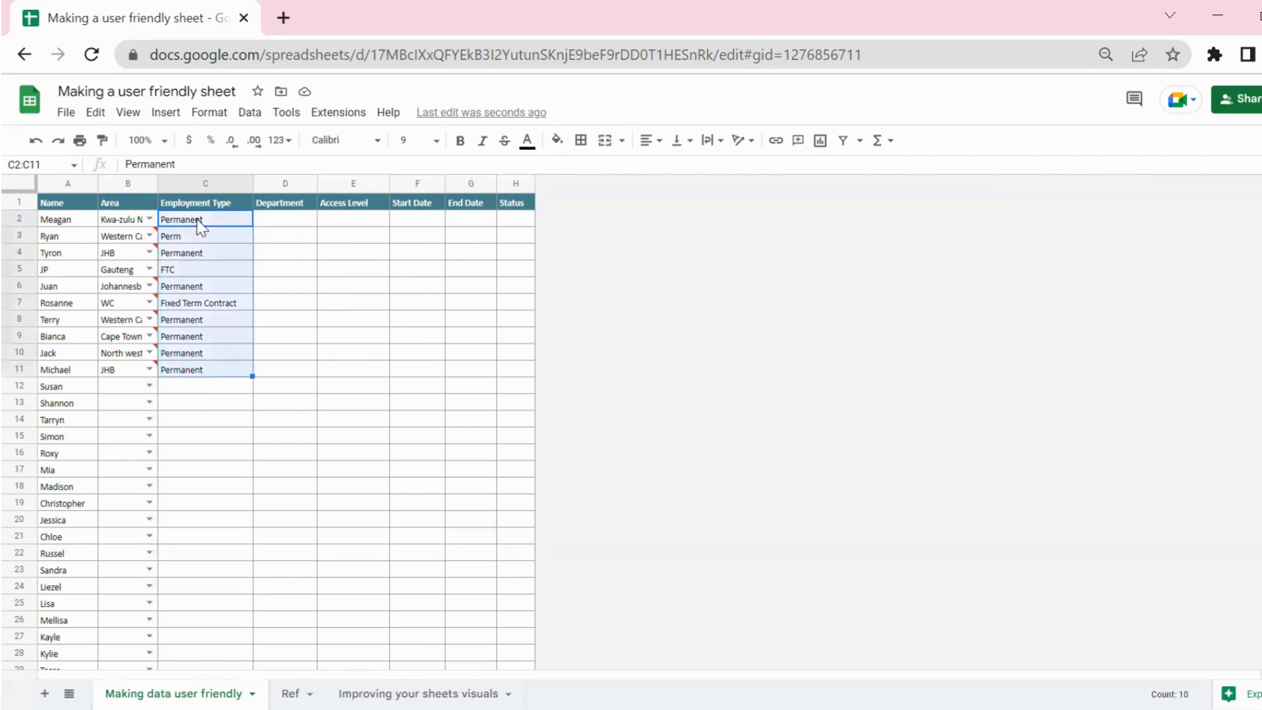
key(ctrl+shift+Down)
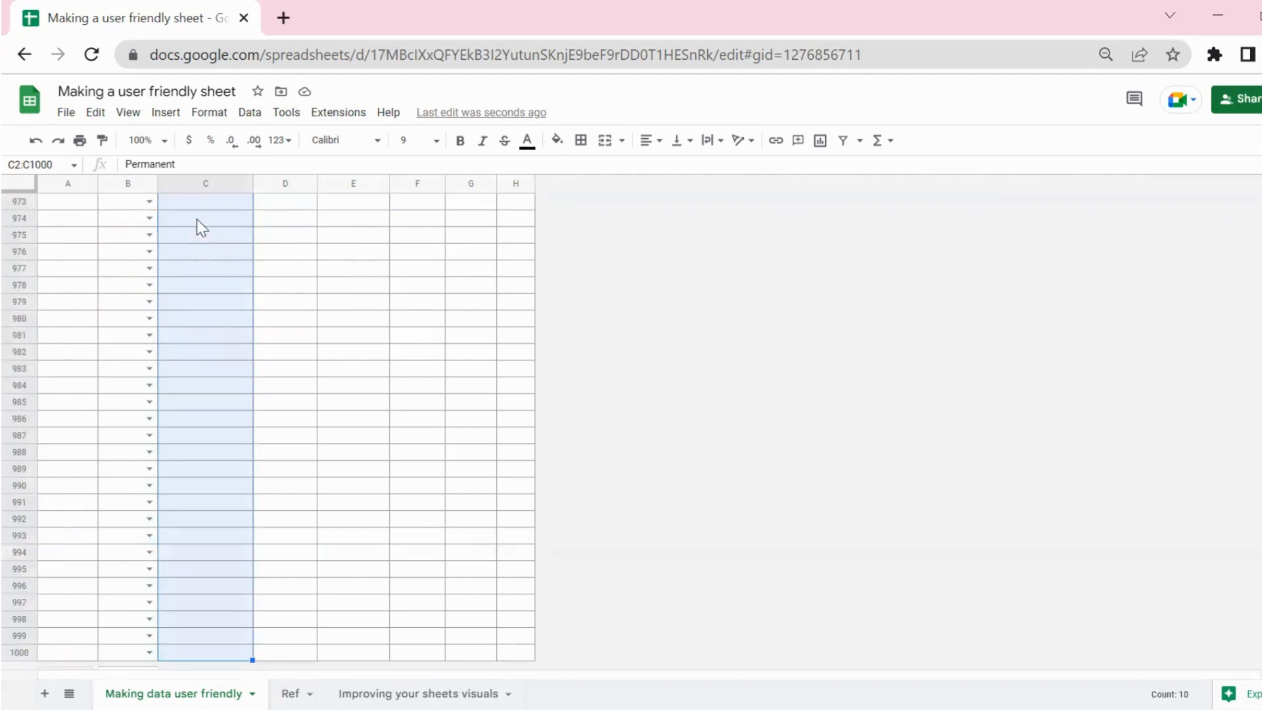
click(250, 113)
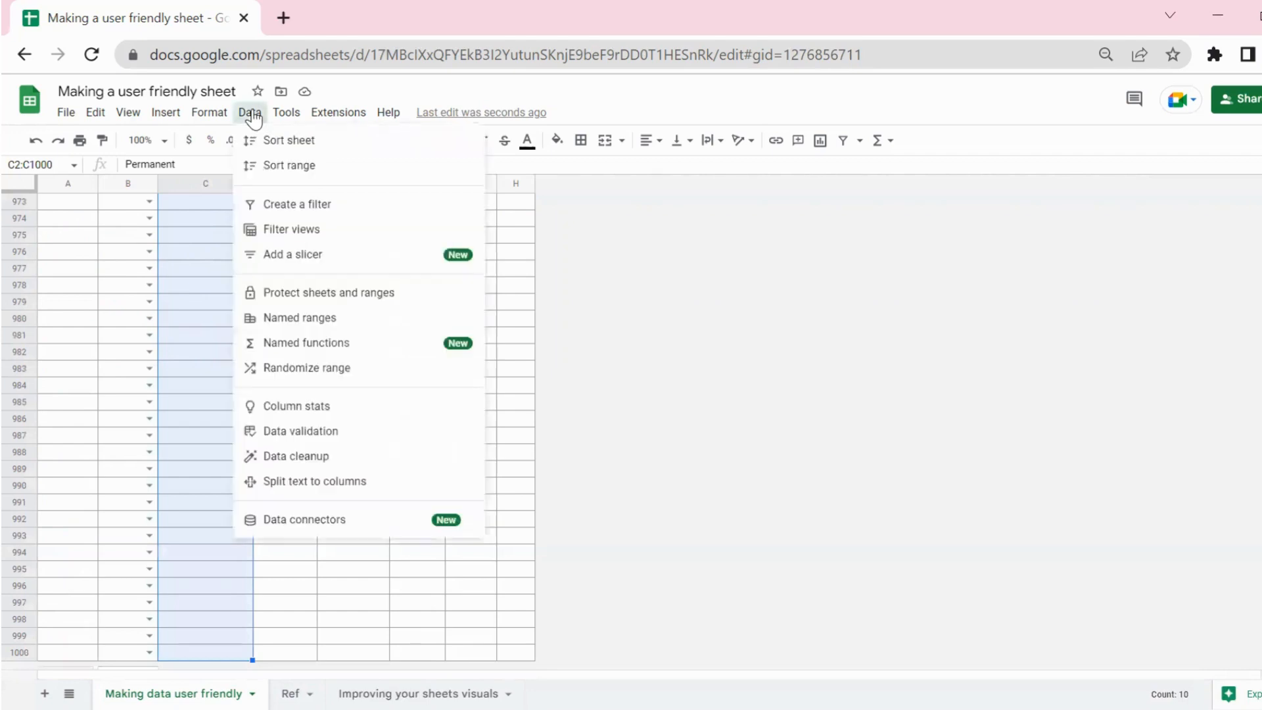
click(297, 432)
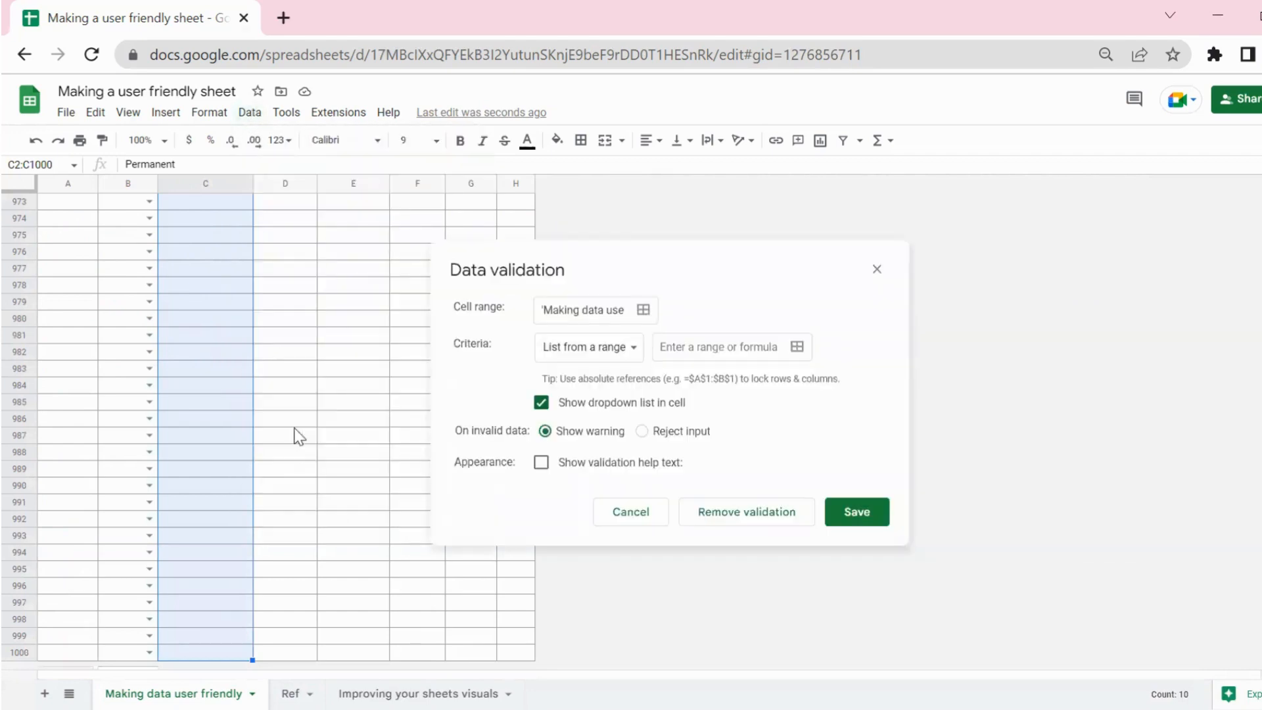
click(591, 349)
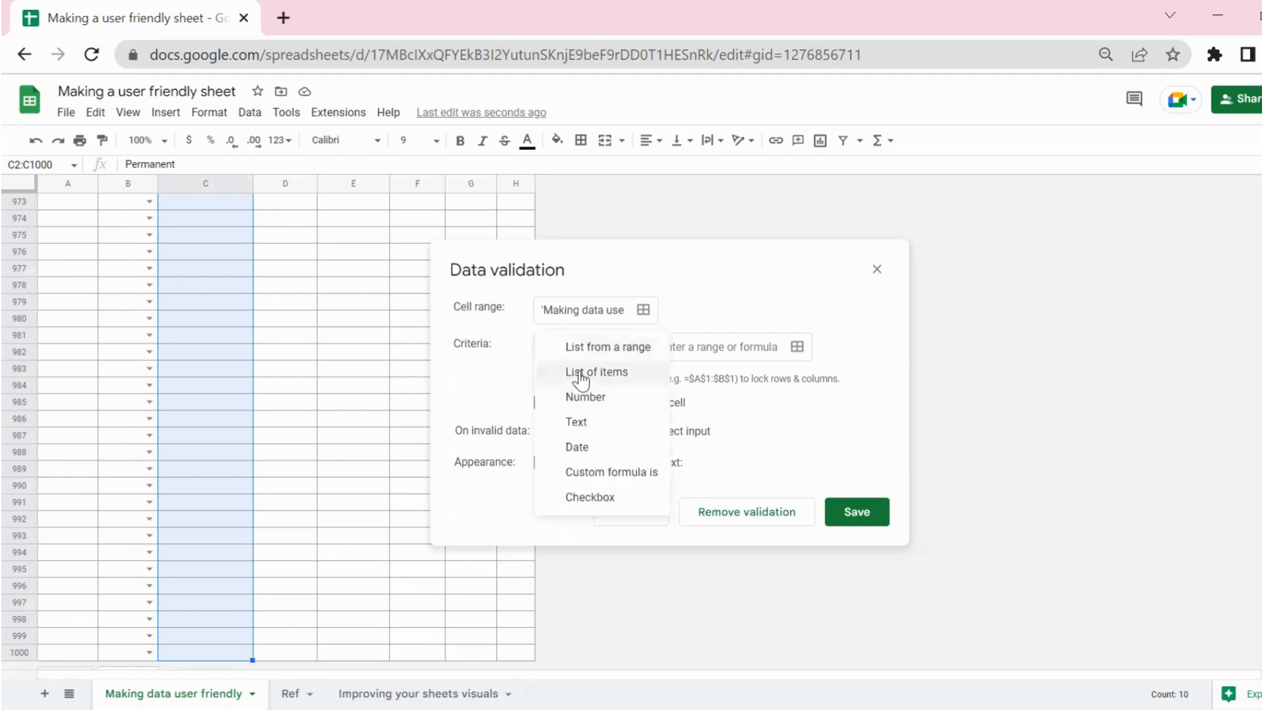
click(581, 372)
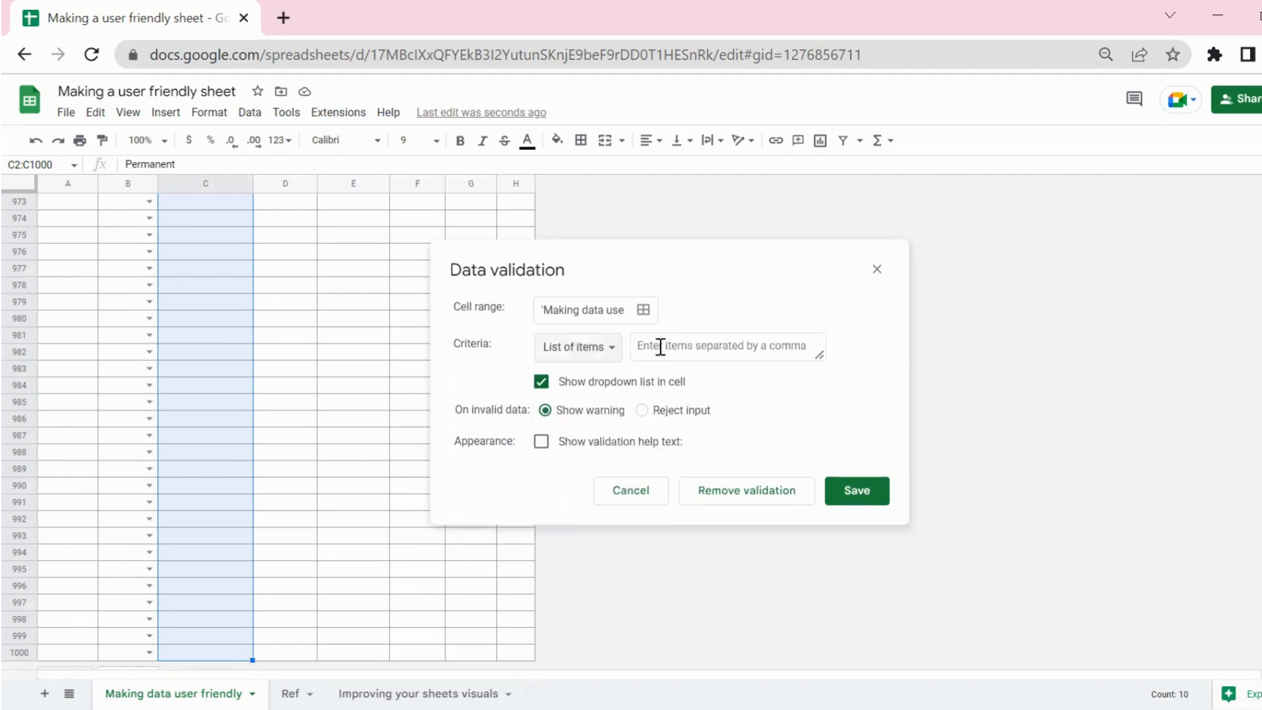
click(682, 346)
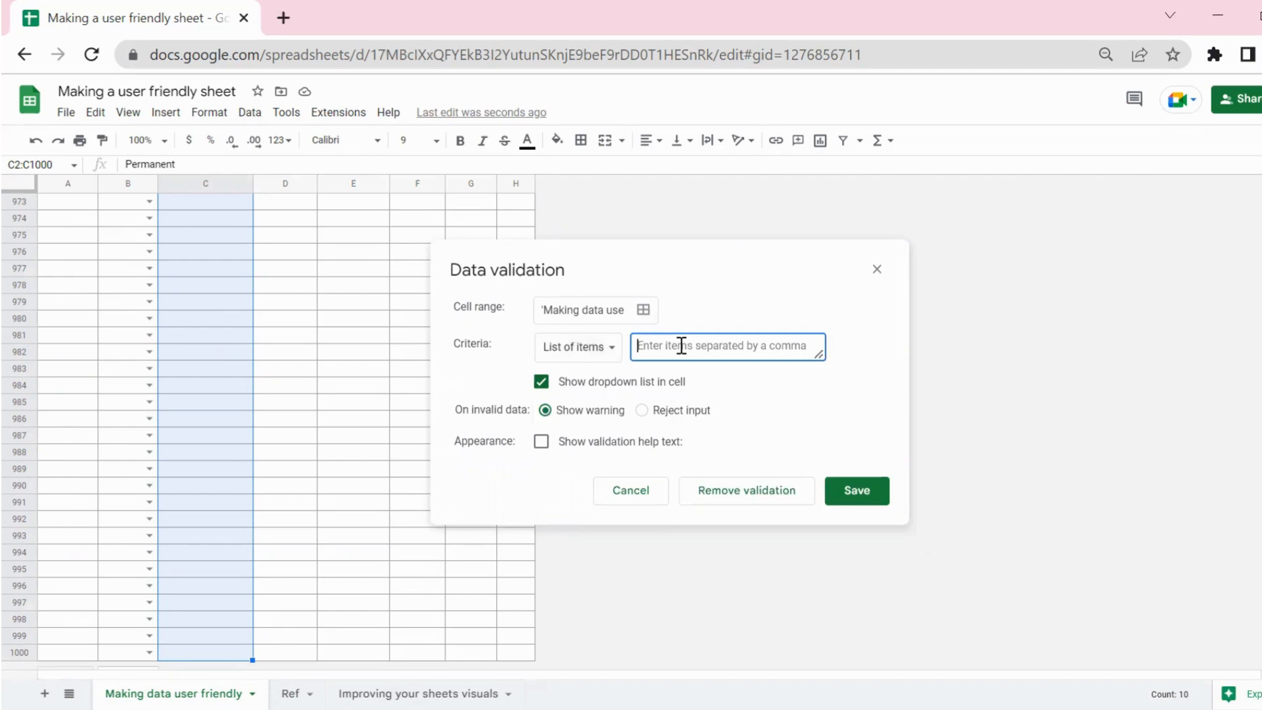
text(Permanent)
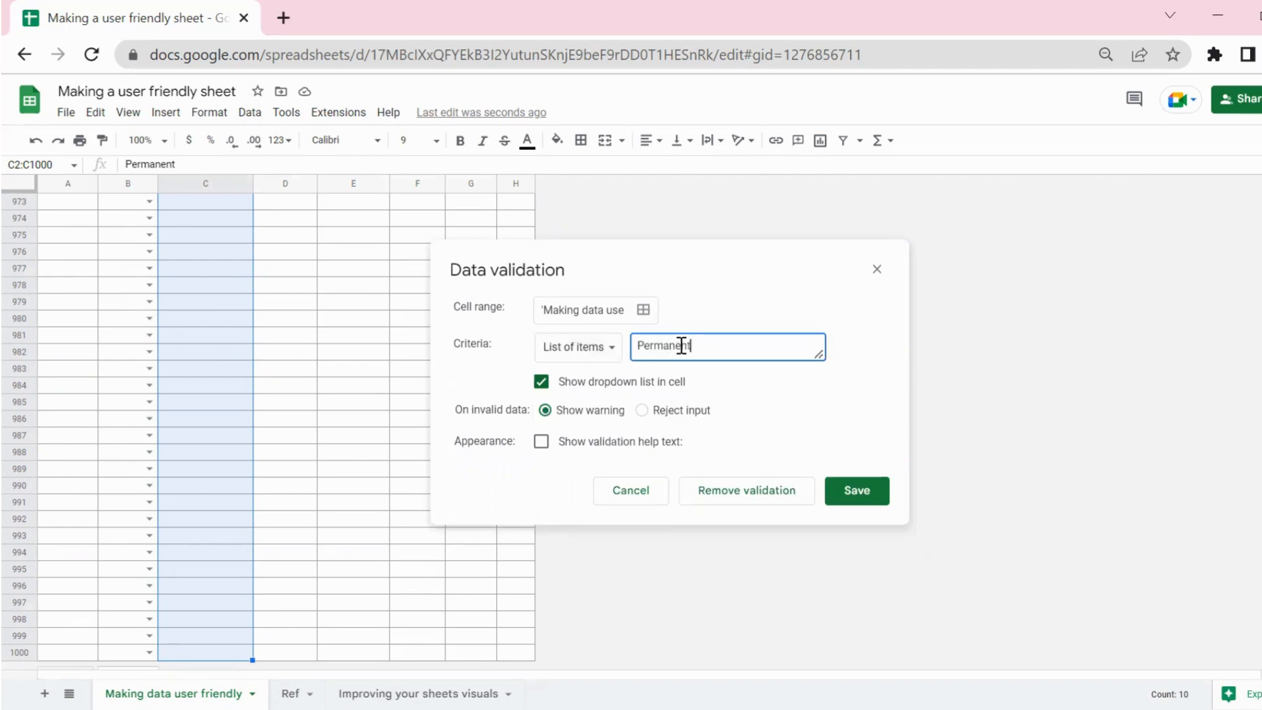
text(,F)
text(ixed Term Contract)
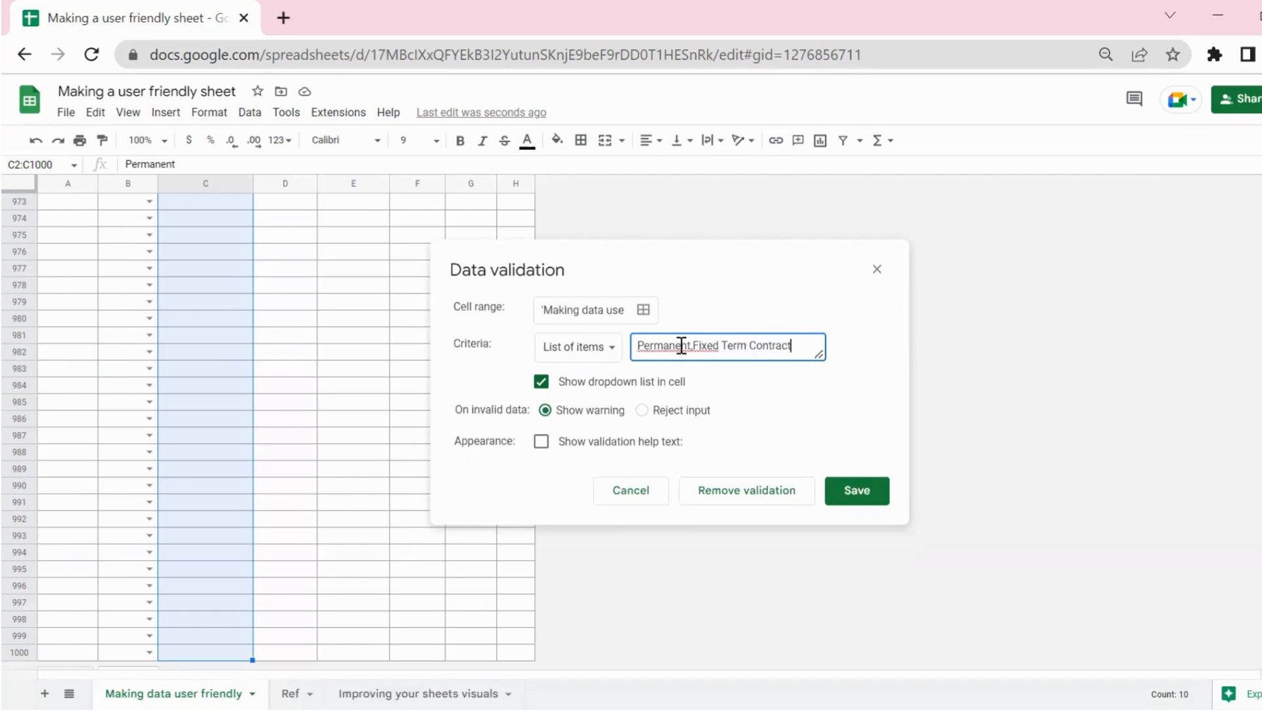
click(856, 492)
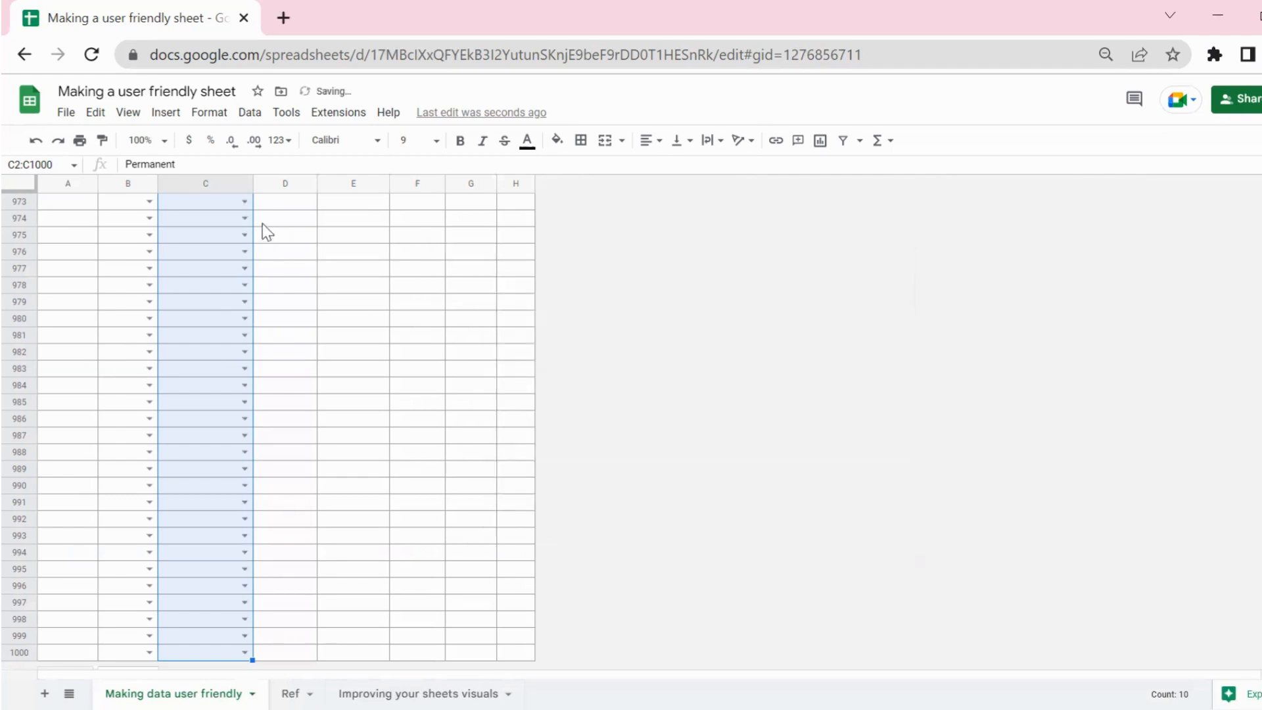
Check the dropdown options offered in Employment Type cell C2, leaving its value as it is.
click(278, 234)
key(ctrl+Up)
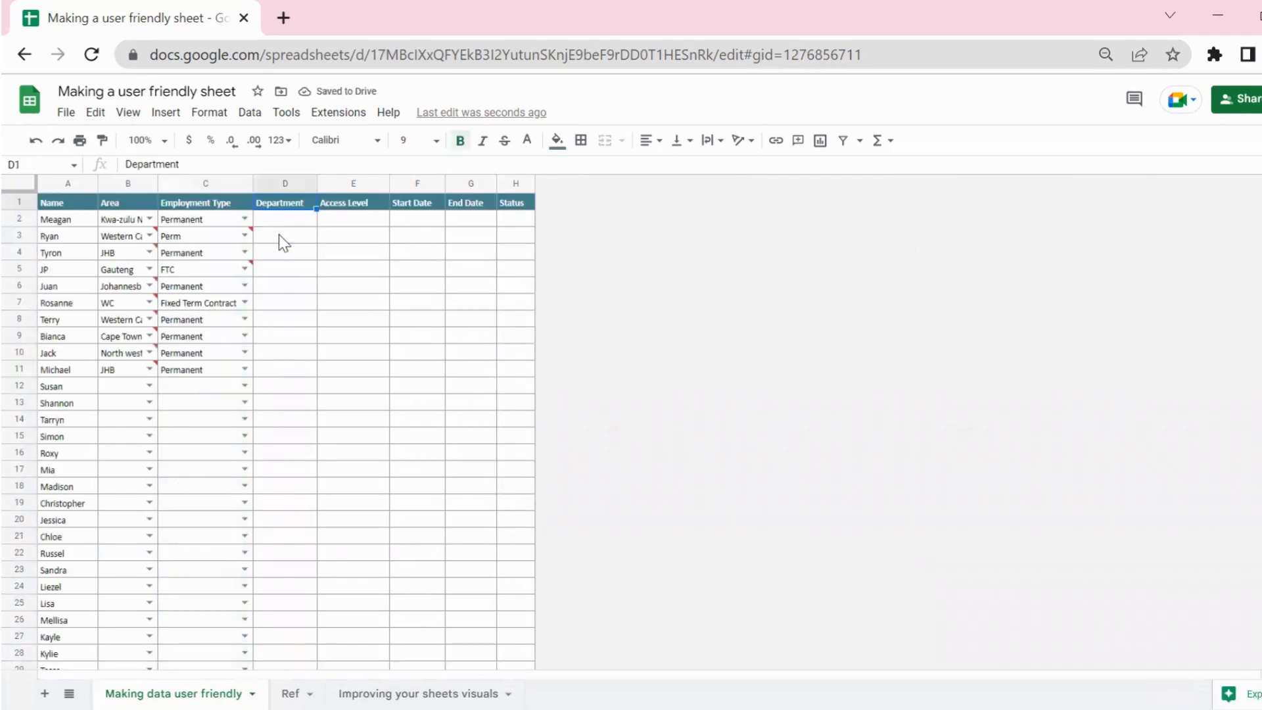
key(Left)
key(Down)
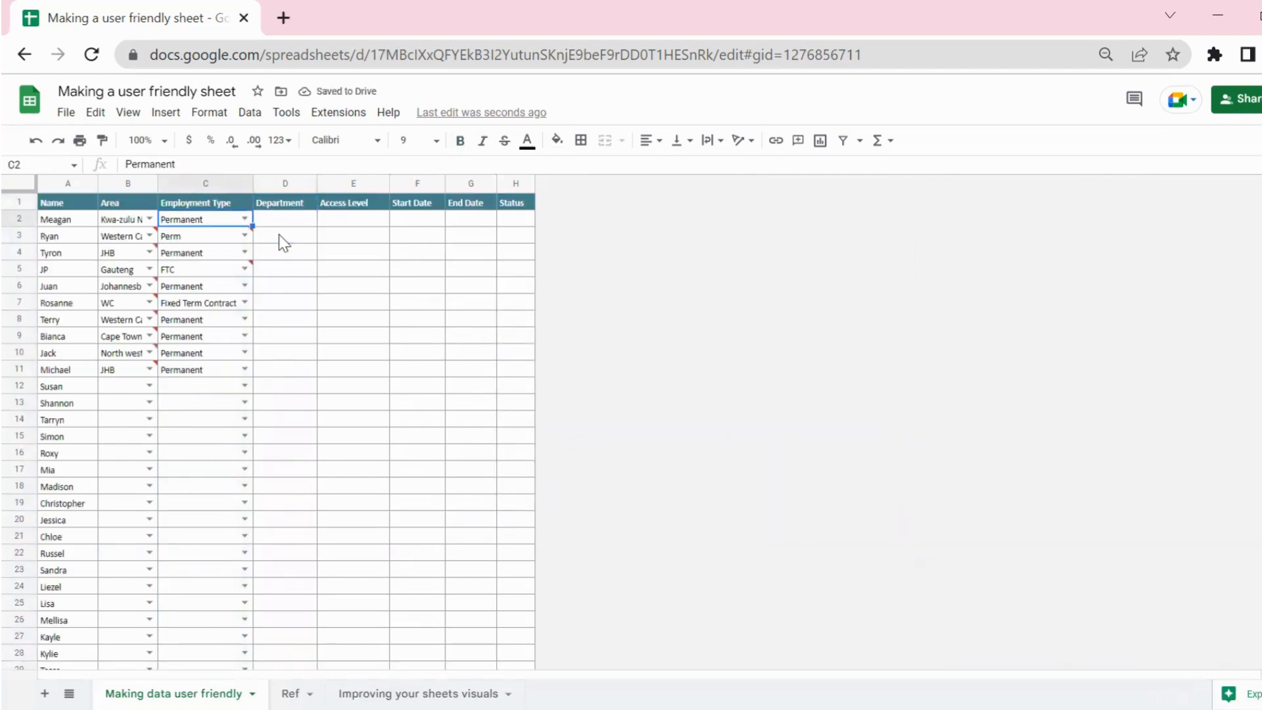
click(245, 218)
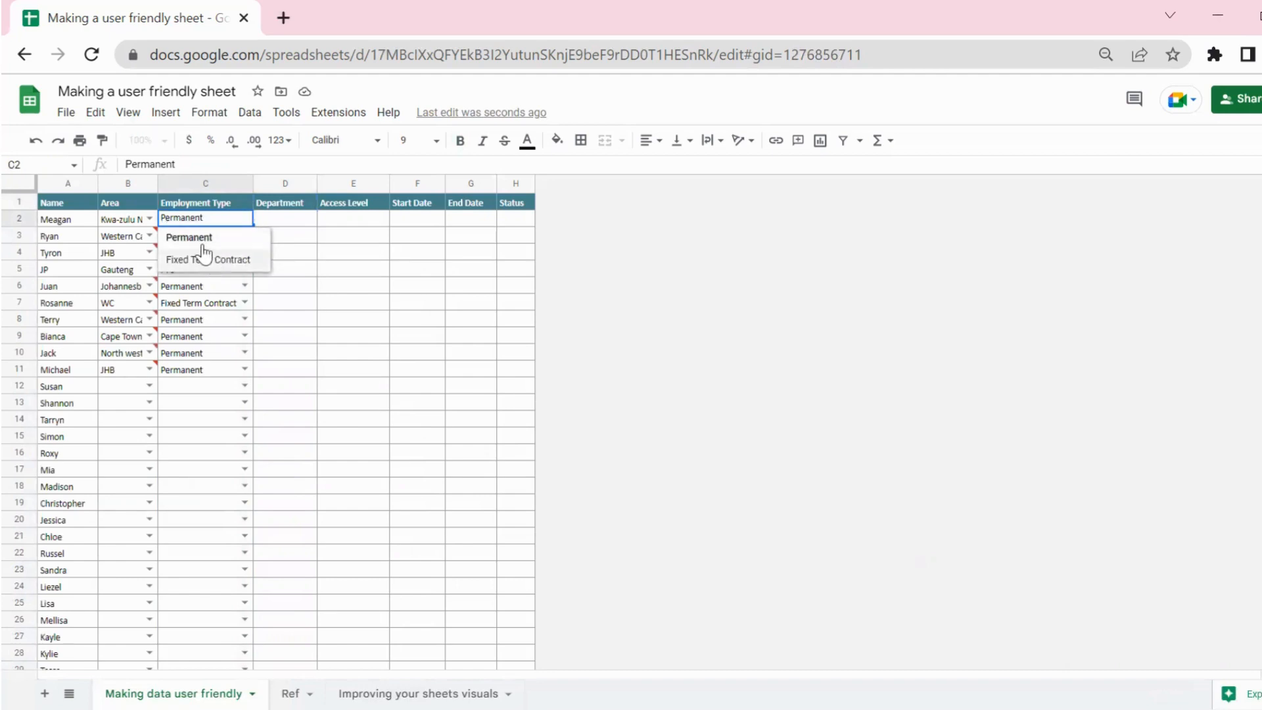
click(289, 270)
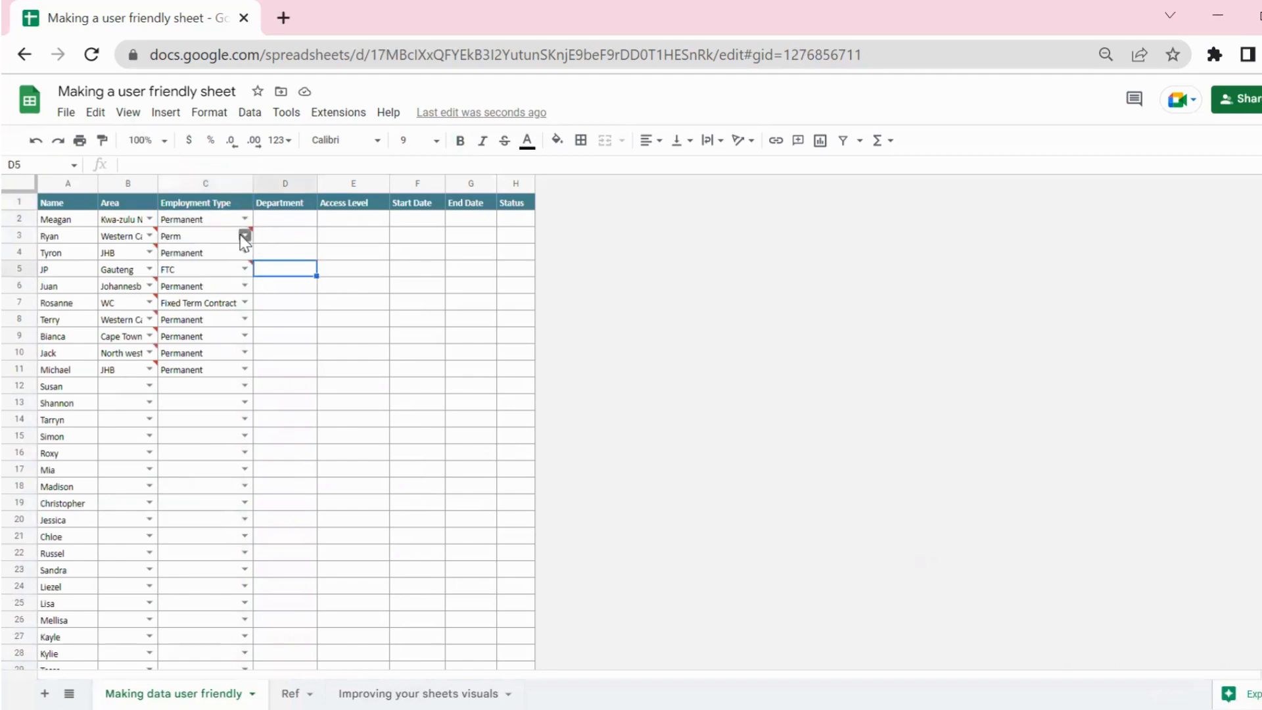
Correct the invalid Employment Type entries by choosing Permanent in C3 and Fixed Term Contract in C5.
click(245, 236)
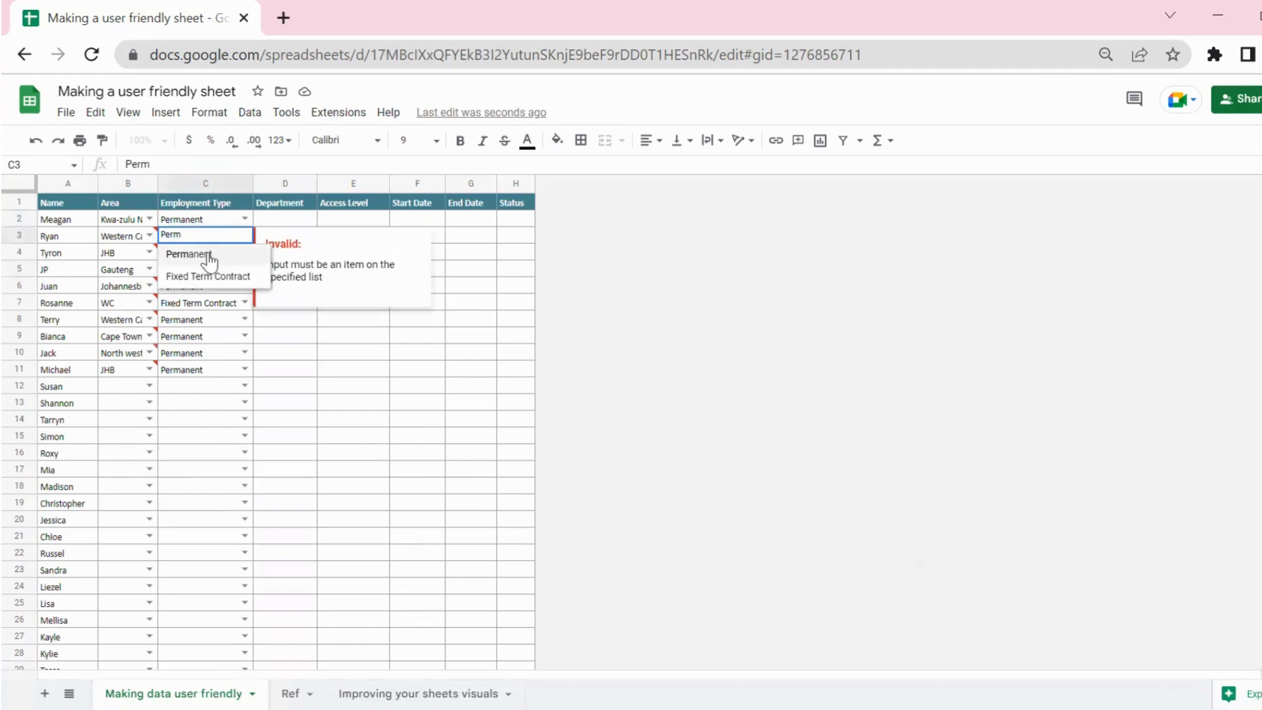
click(208, 256)
click(453, 308)
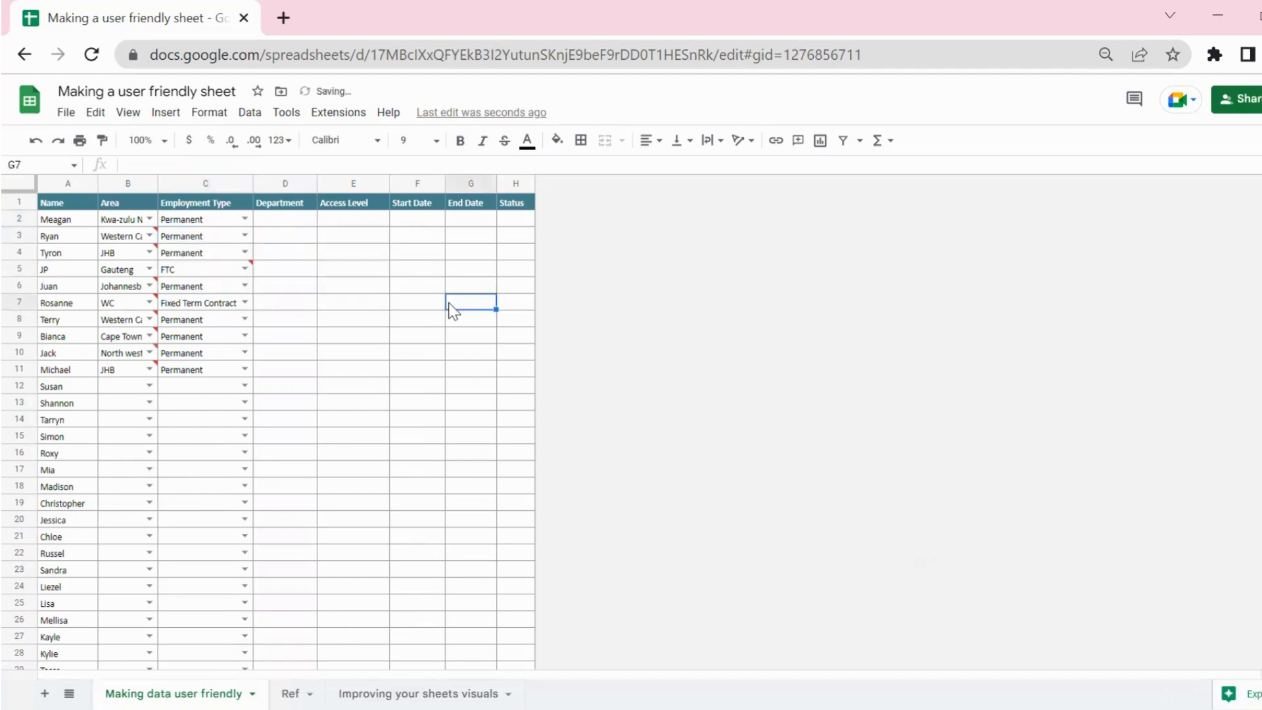
click(244, 268)
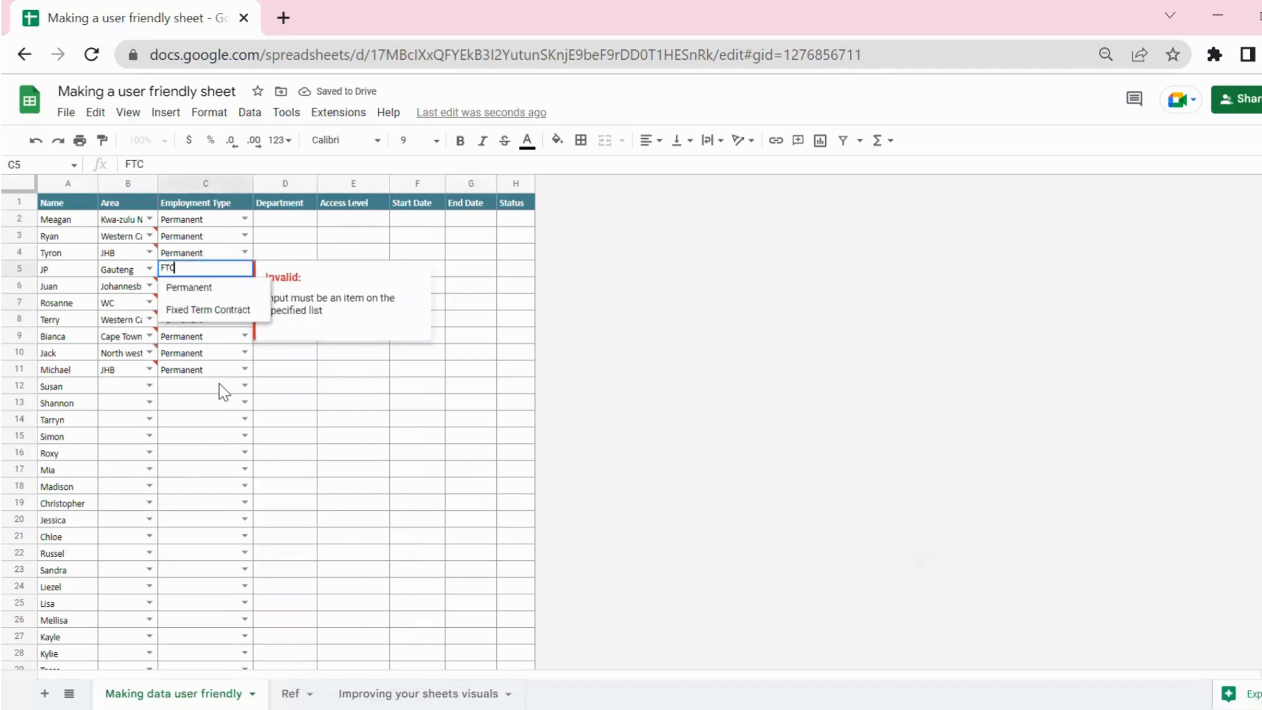
click(190, 312)
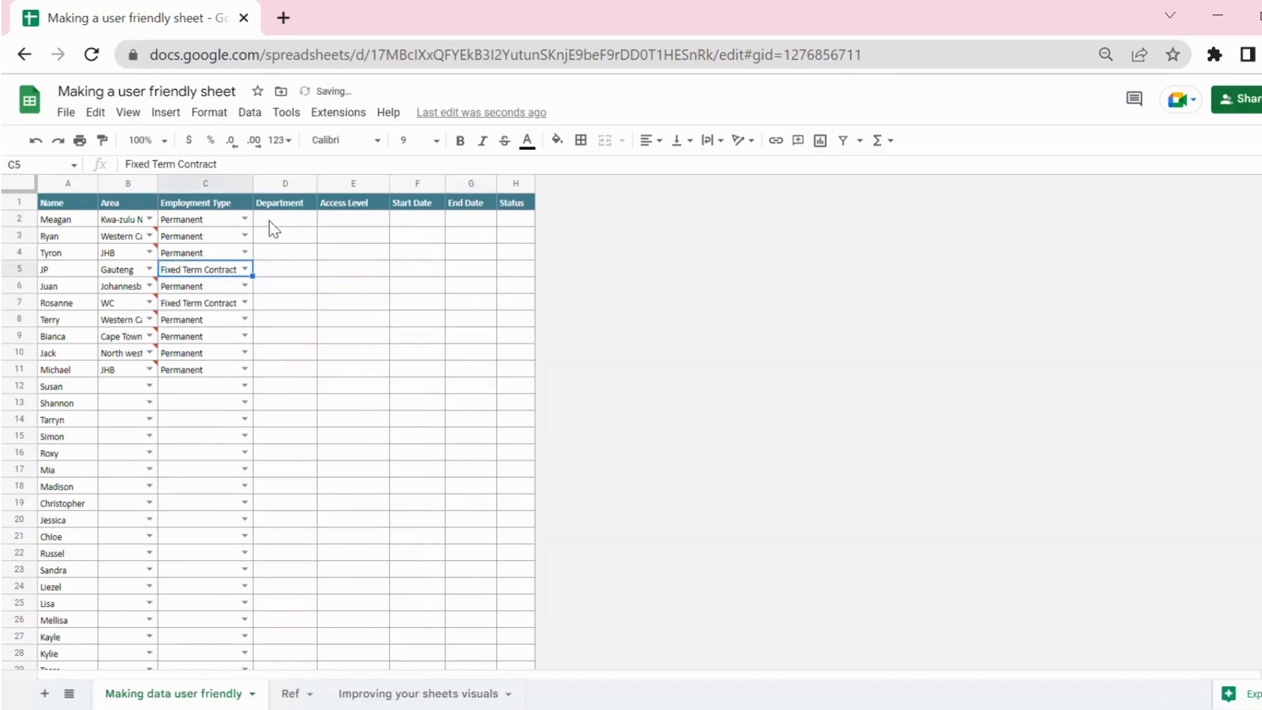
click(273, 223)
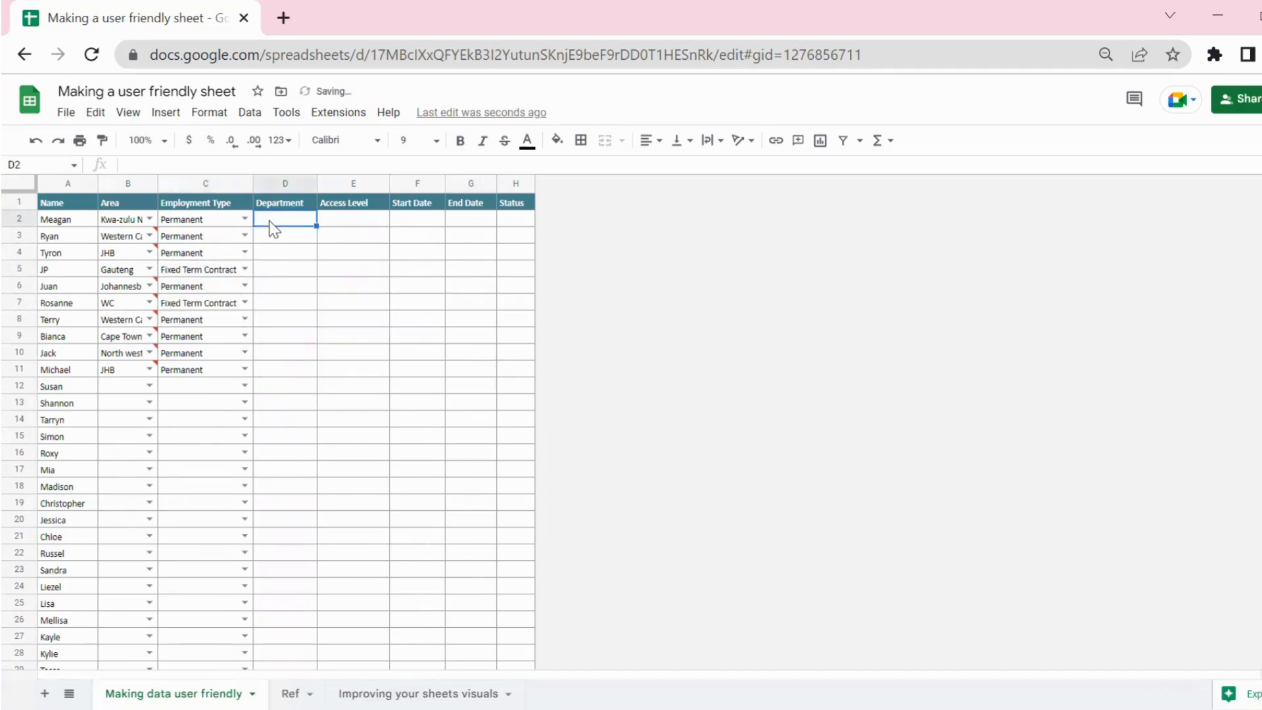
click(296, 183)
click(342, 184)
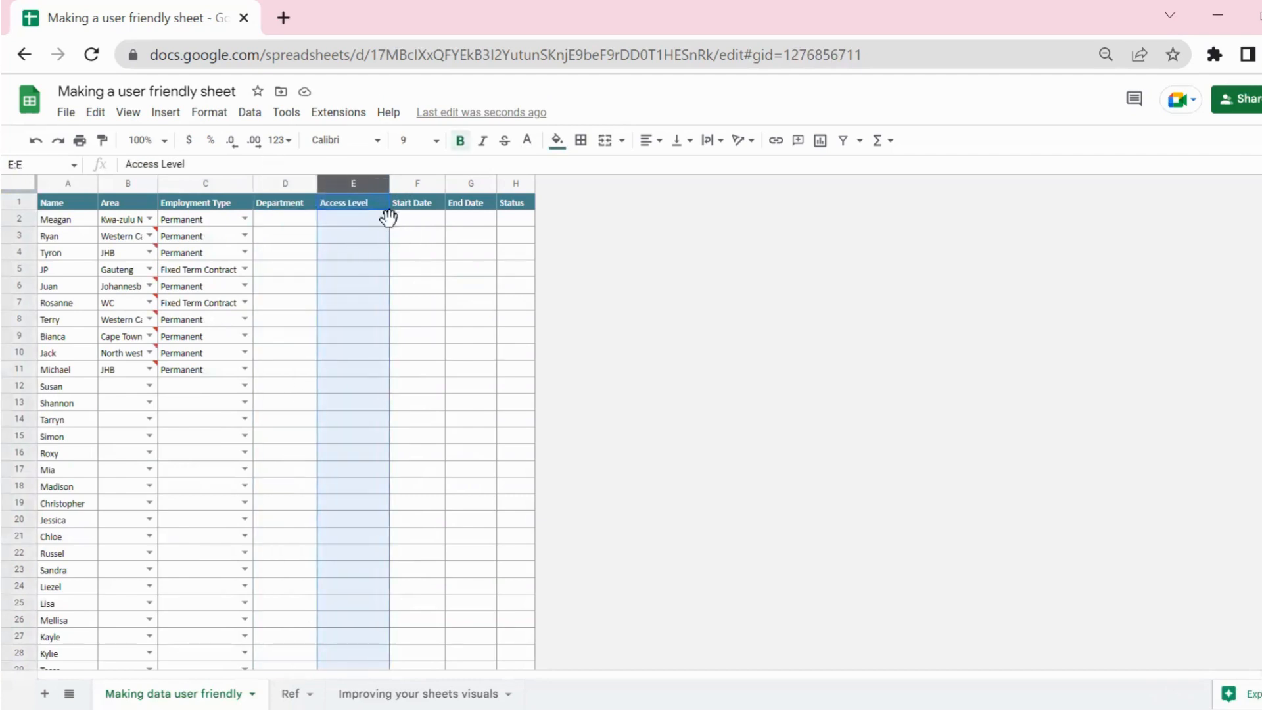
Add data validation to the Start Date and End Date cells F2:G1000, requiring a valid date and rejecting invalid input.
click(427, 221)
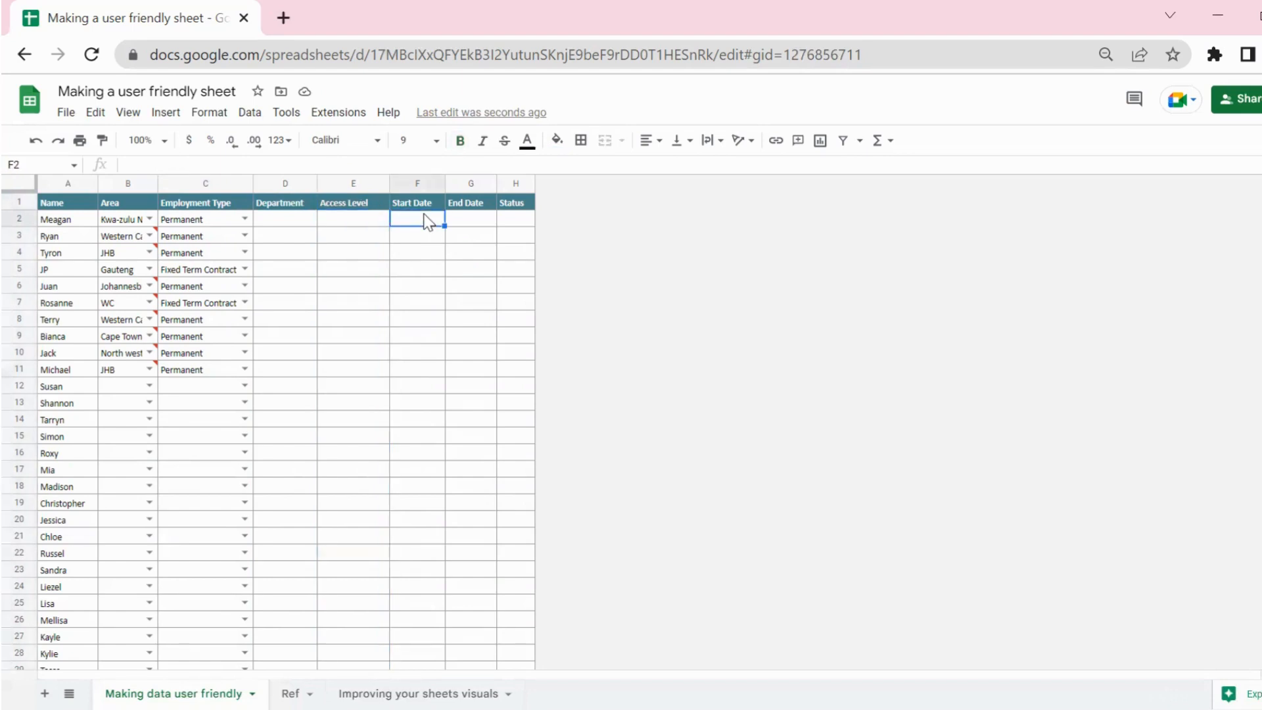
key(shift+Right)
key(ctrl+shift+Down)
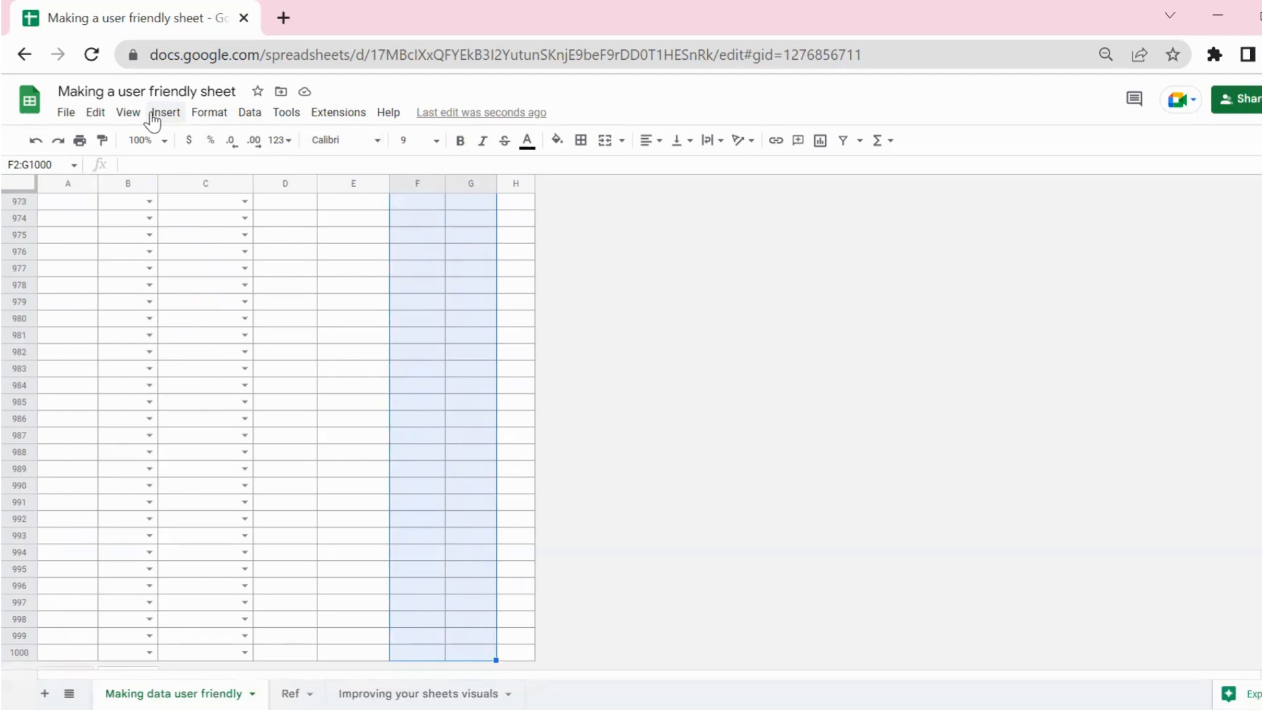
click(249, 113)
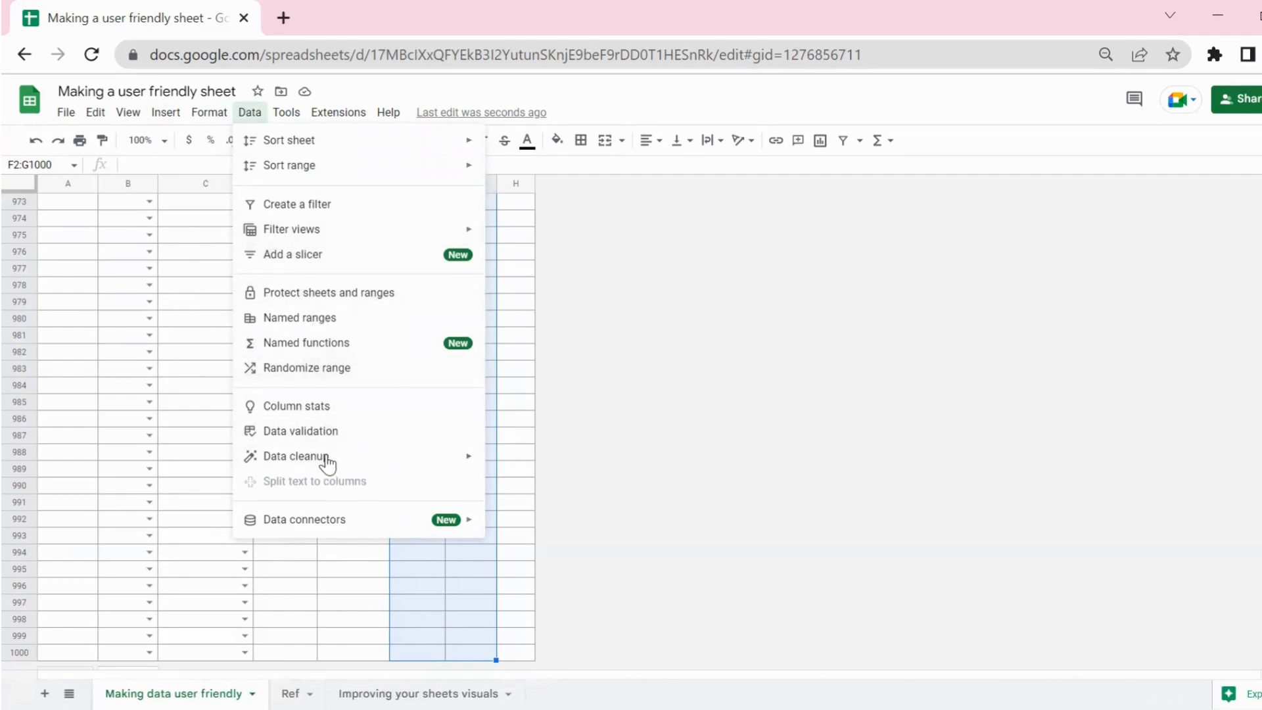
click(325, 434)
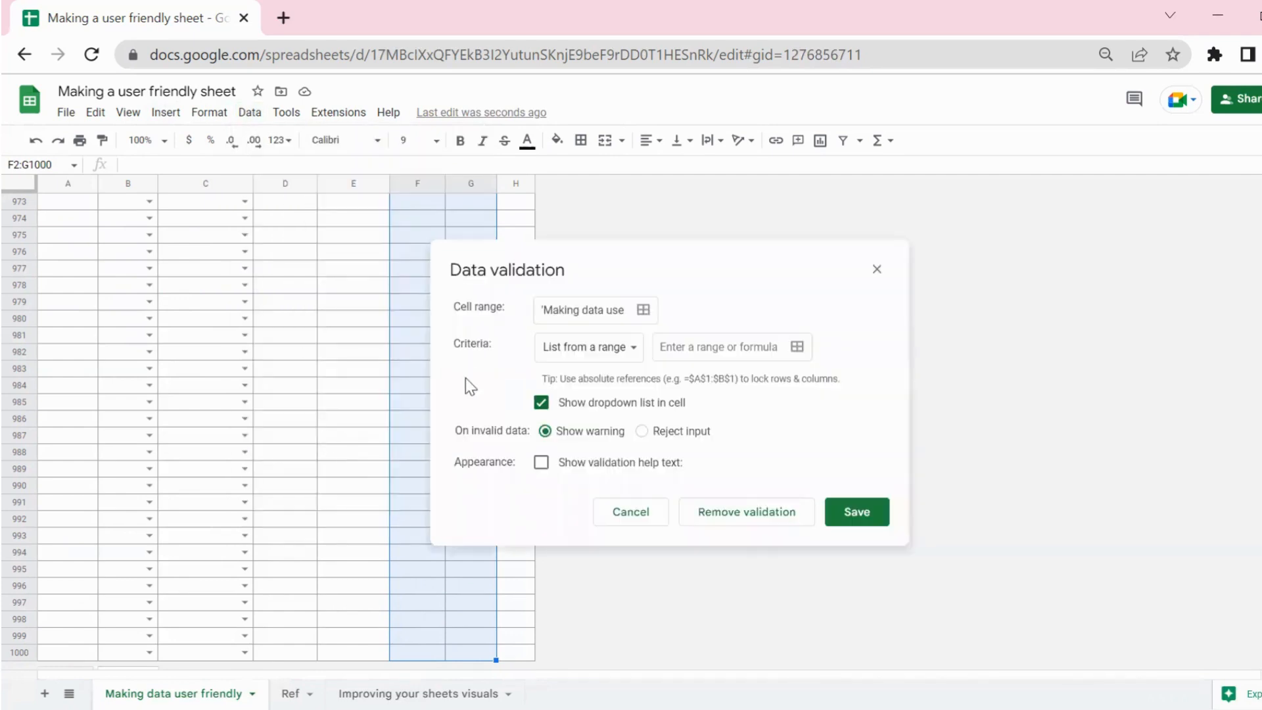
click(627, 354)
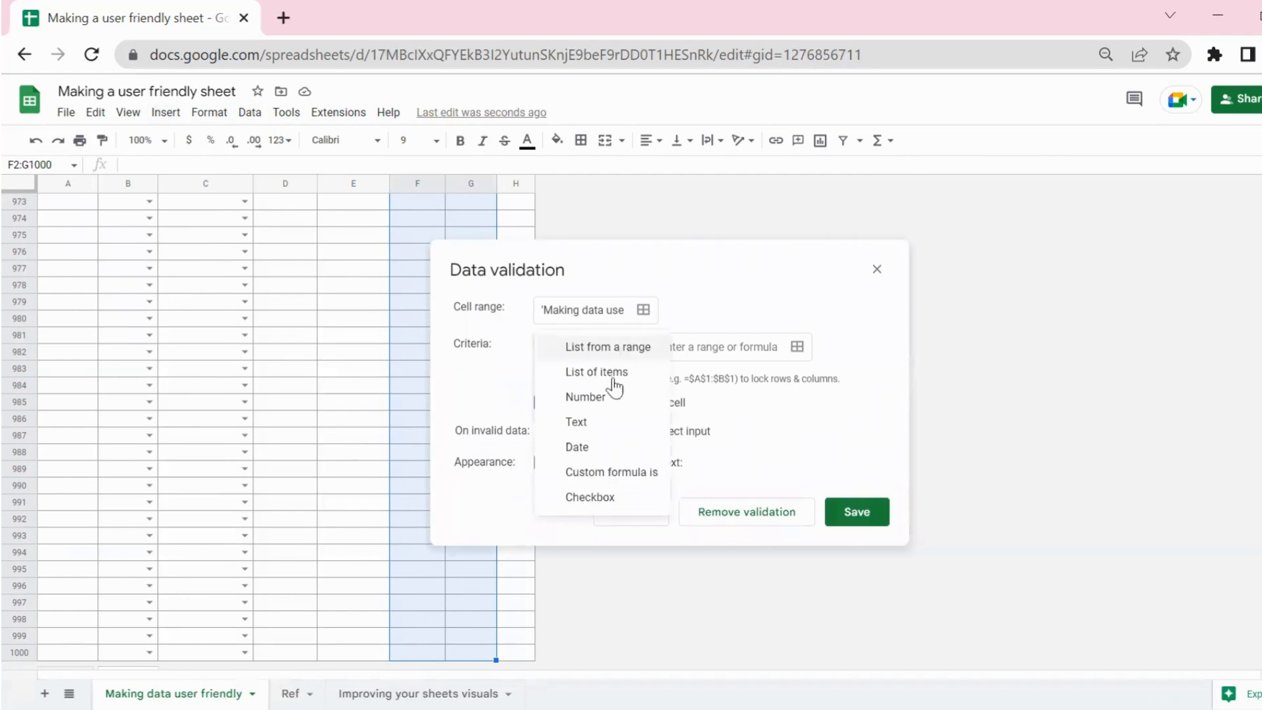
click(598, 447)
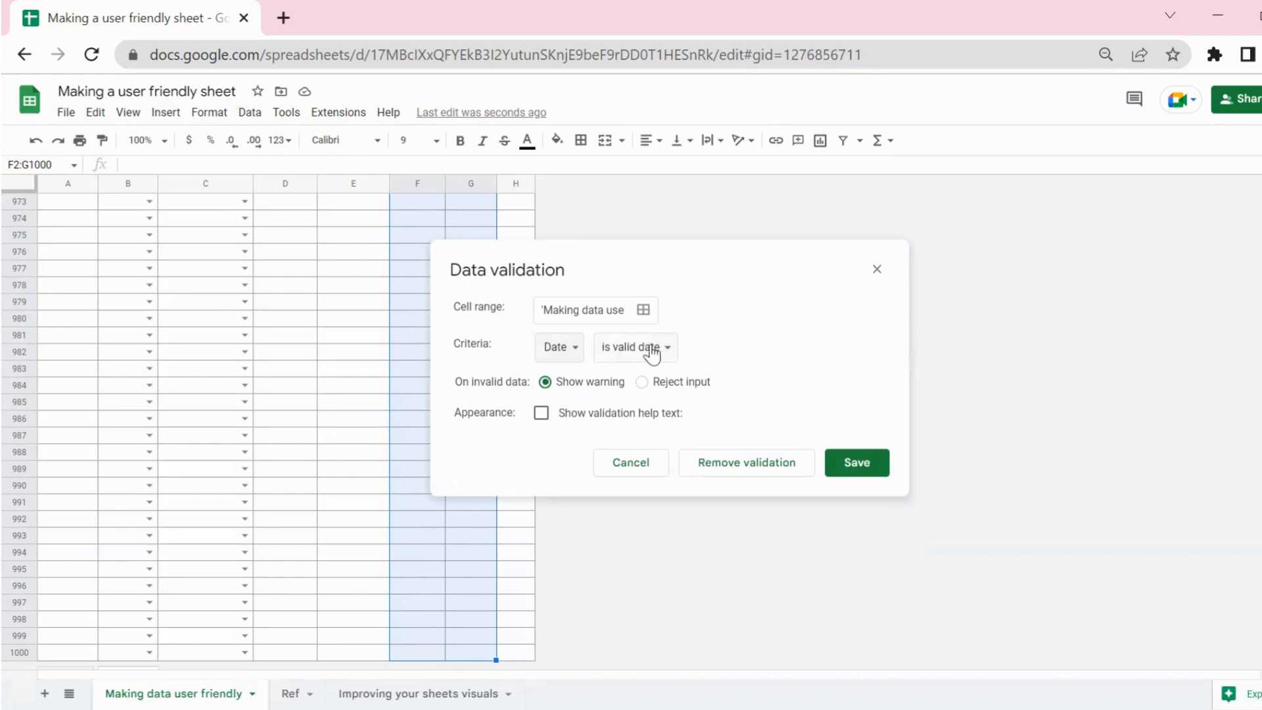
click(644, 384)
click(858, 471)
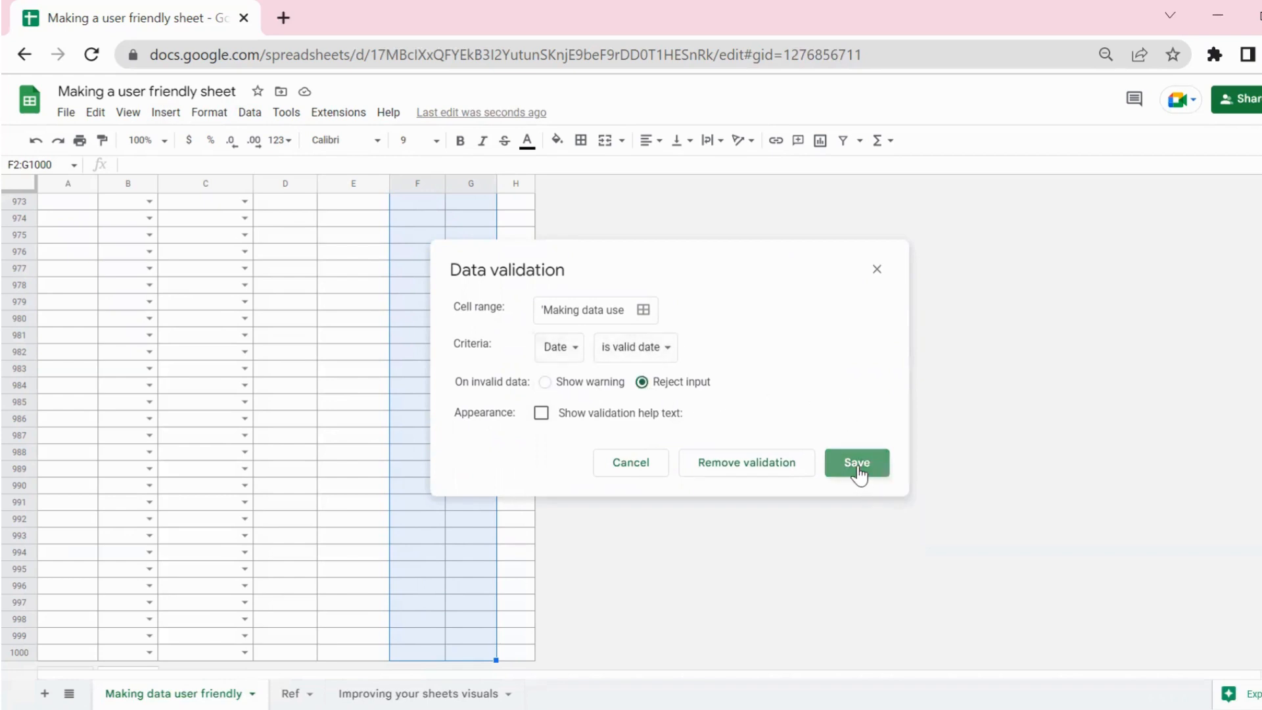
Enter 2 nov 2022 as the Start Date in cell F2.
click(422, 270)
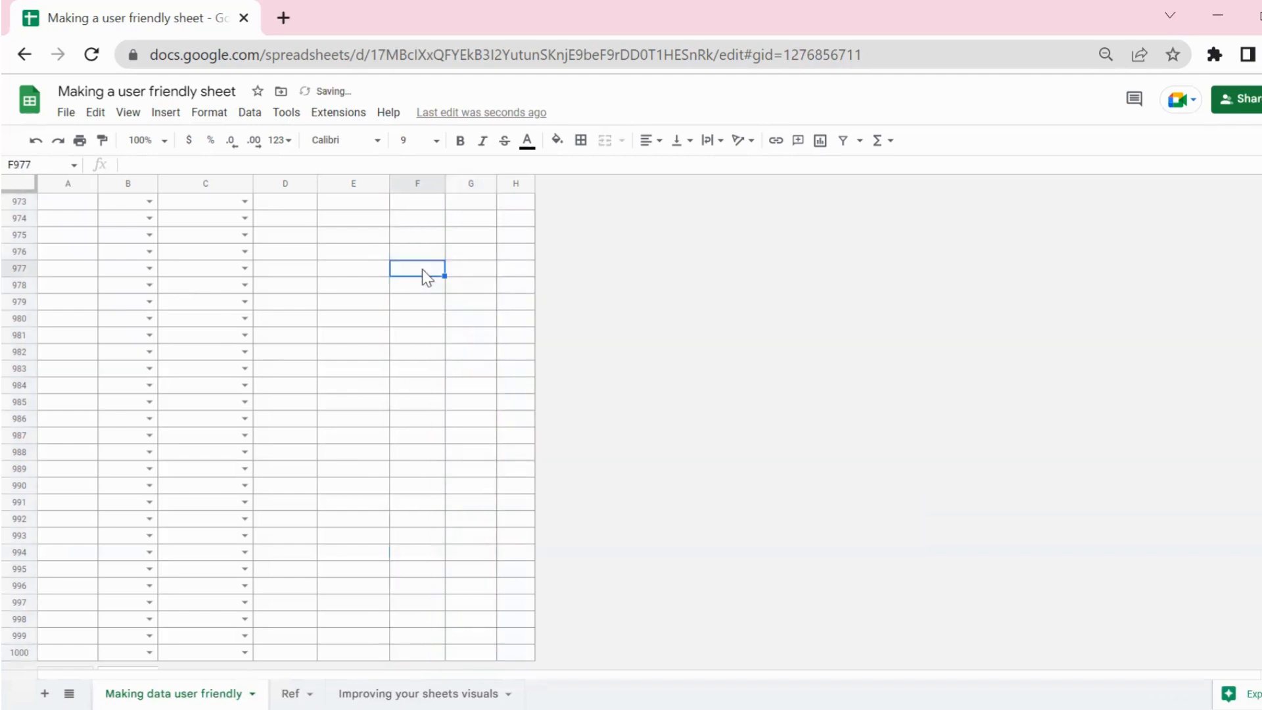
key(ctrl+Up)
key(Down)
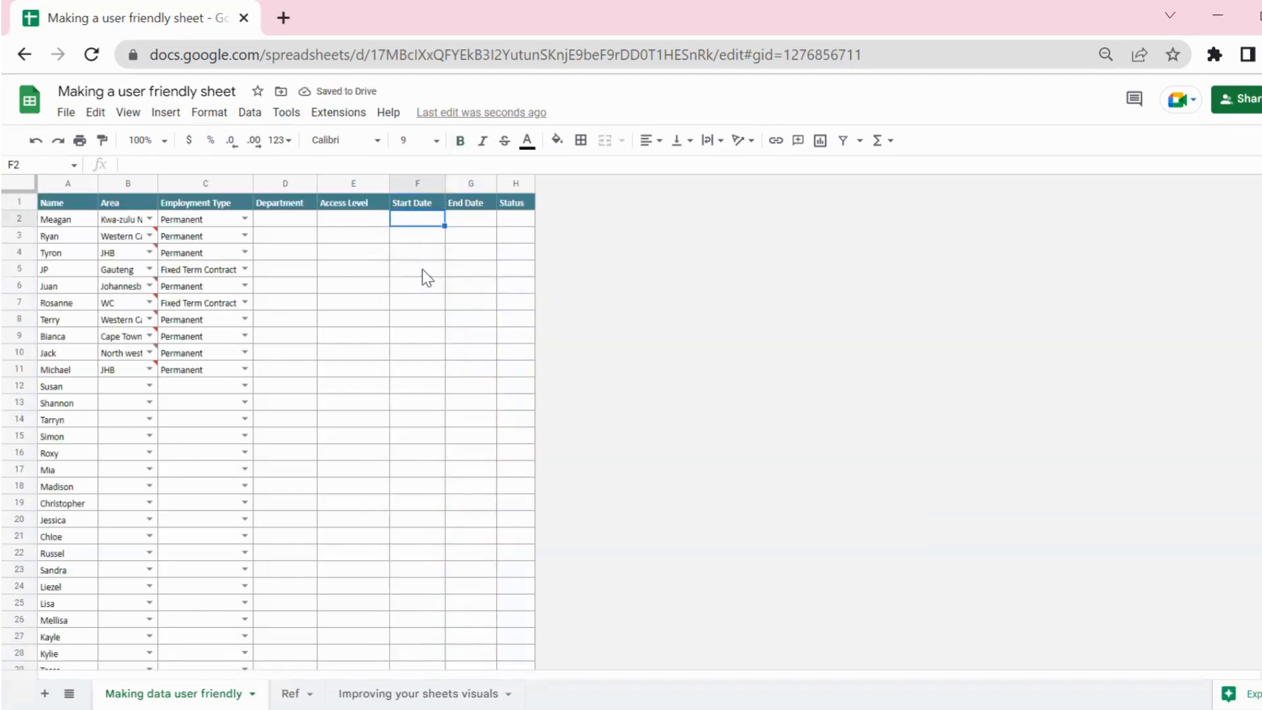
text(2 nov)
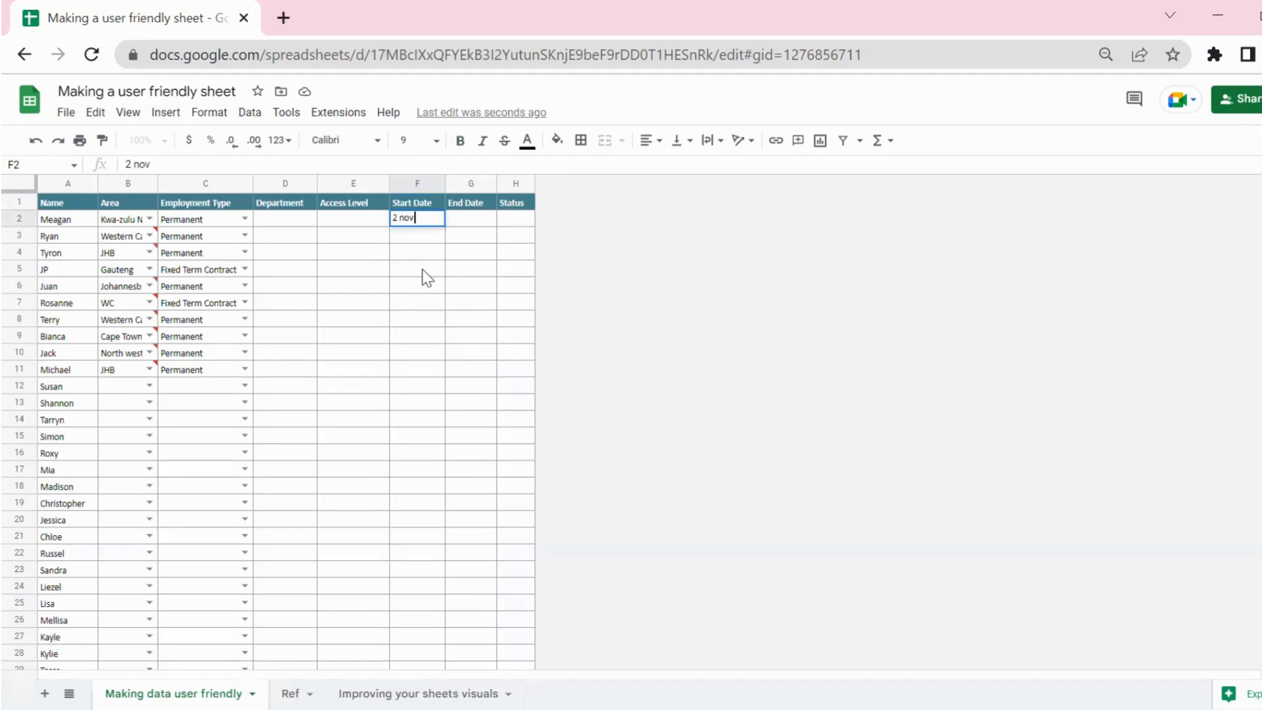
text( 2022)
key(Return)
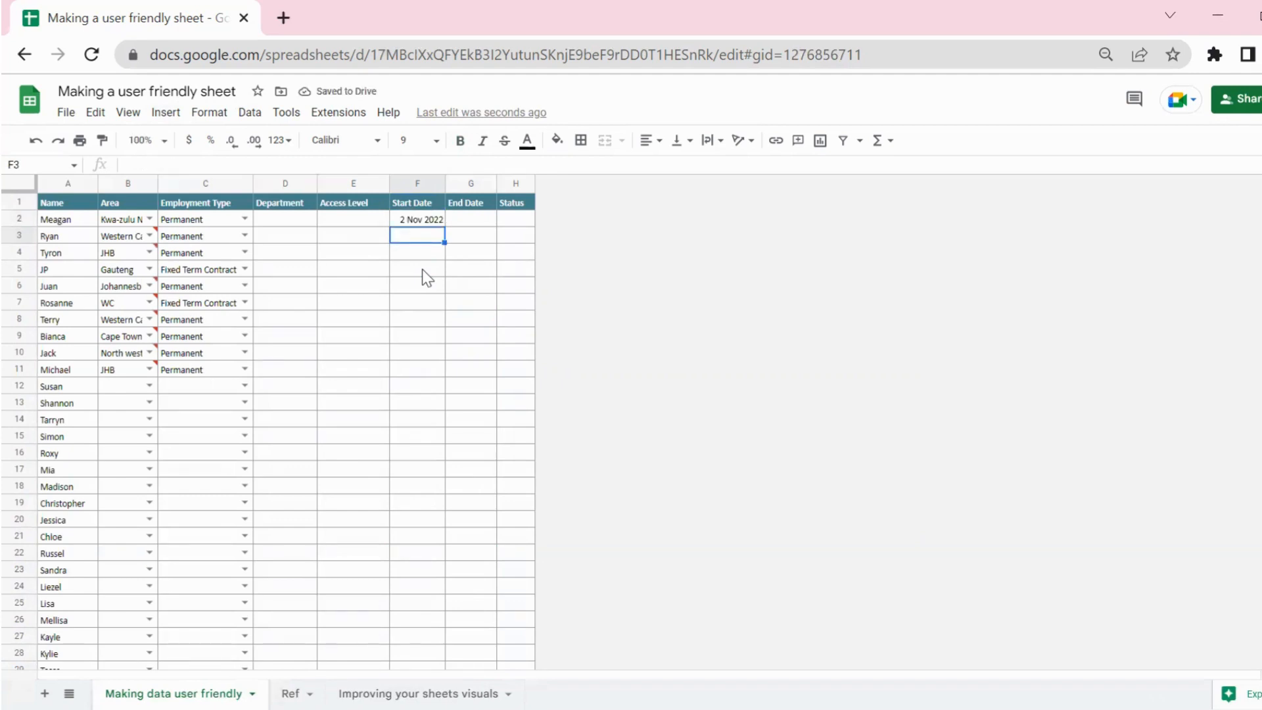
Test the date validation by trying to enter "yes" in Start Date cell F3.
text(yes)
key(Return)
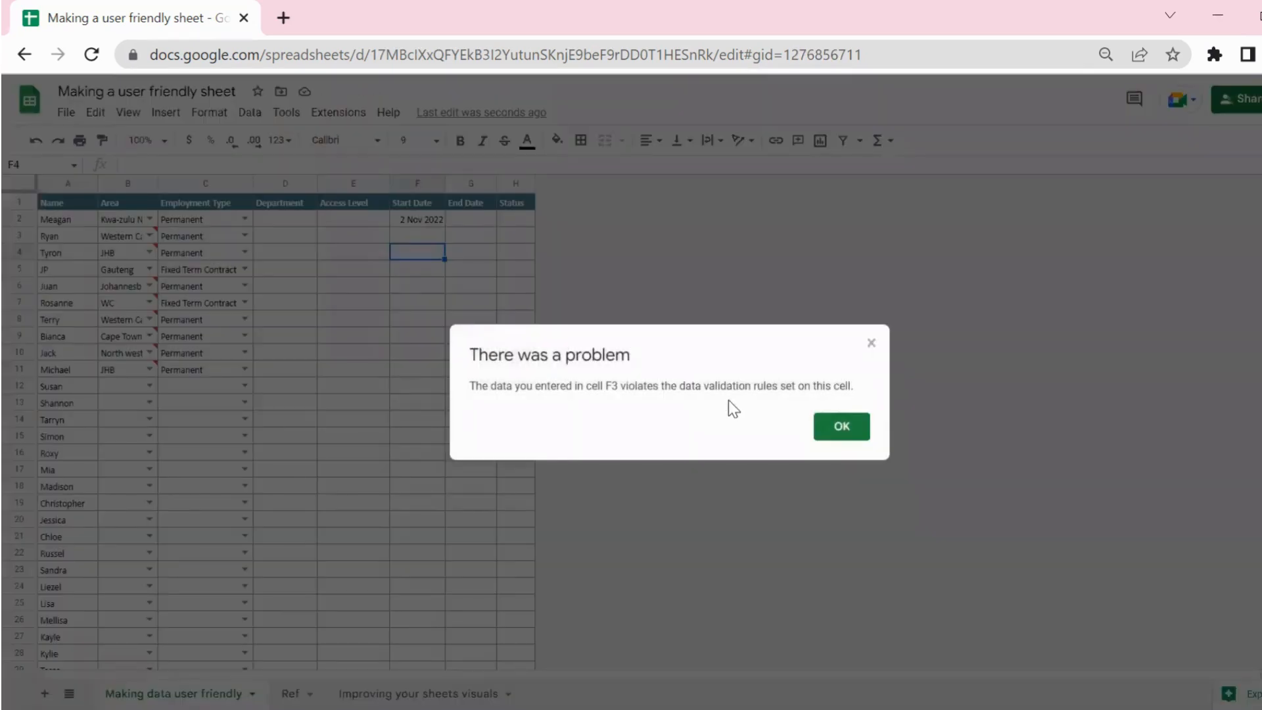
click(839, 432)
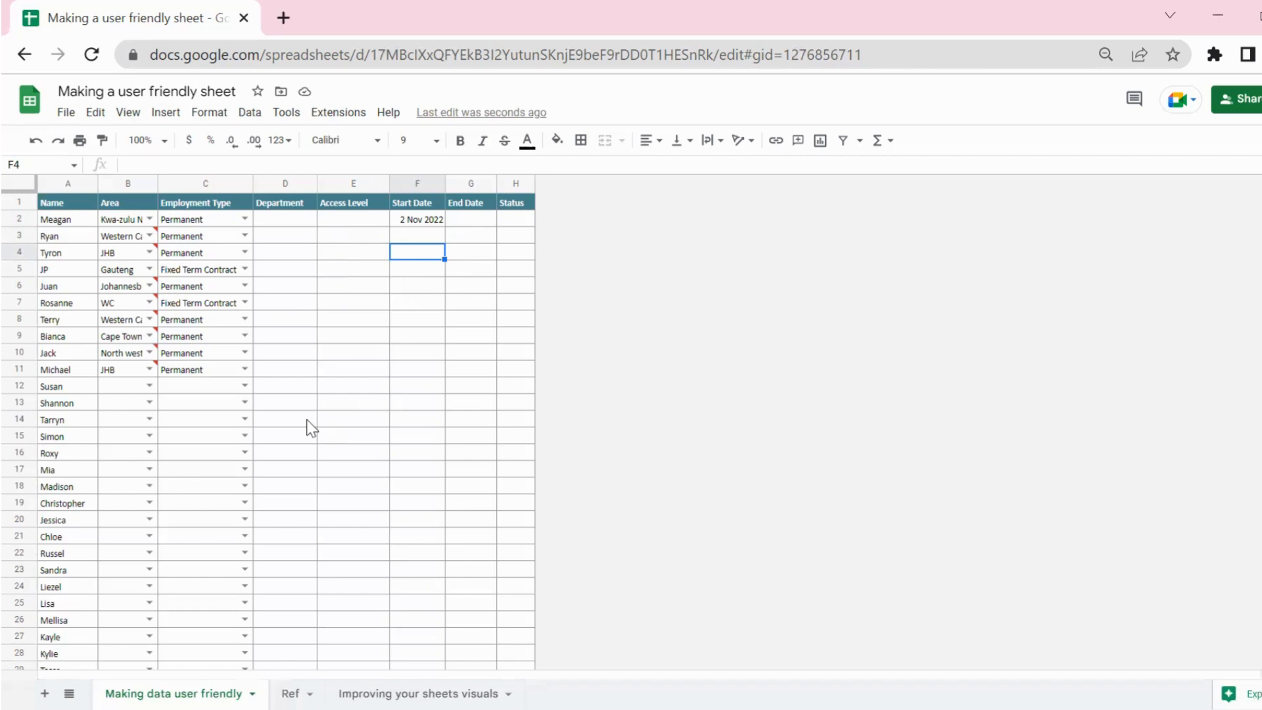
scroll(312, 428, down, 2)
scroll(311, 428, up, 2)
scroll(312, 428, down, 8)
scroll(312, 428, up, 6)
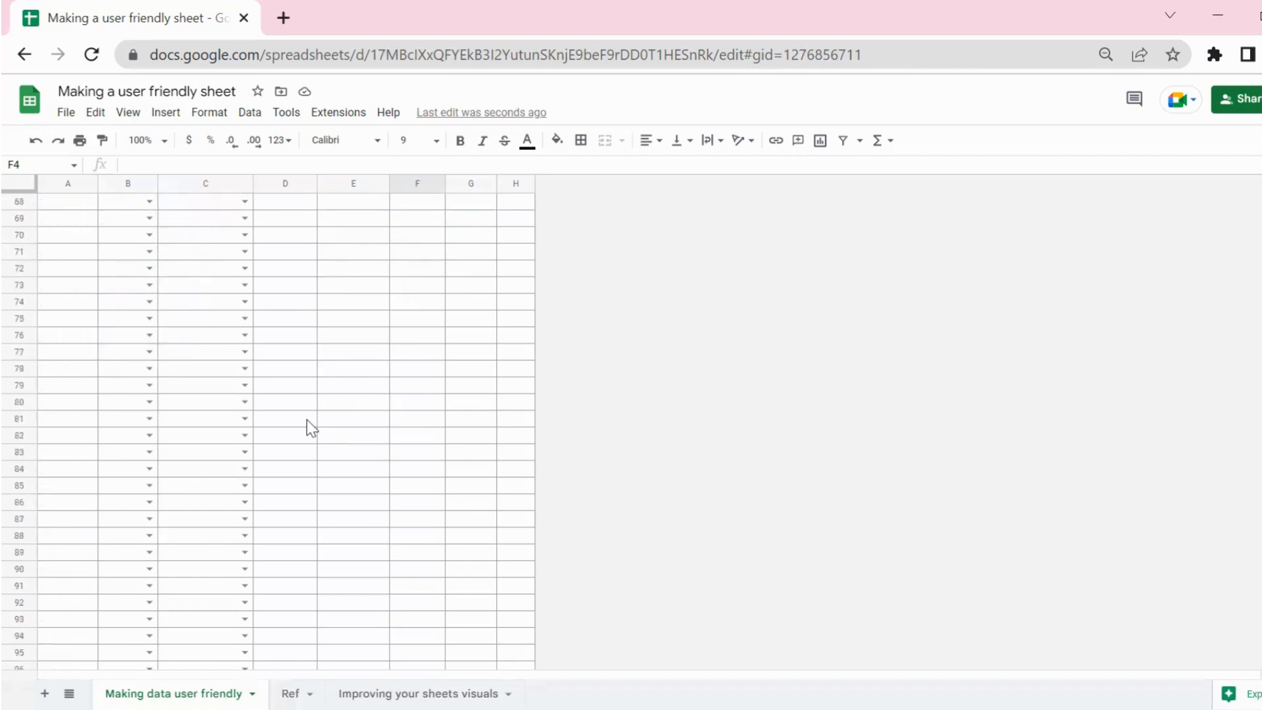
Freeze the header row, row 1, so the column titles stay in place above the staff list.
scroll(311, 428, up, 3)
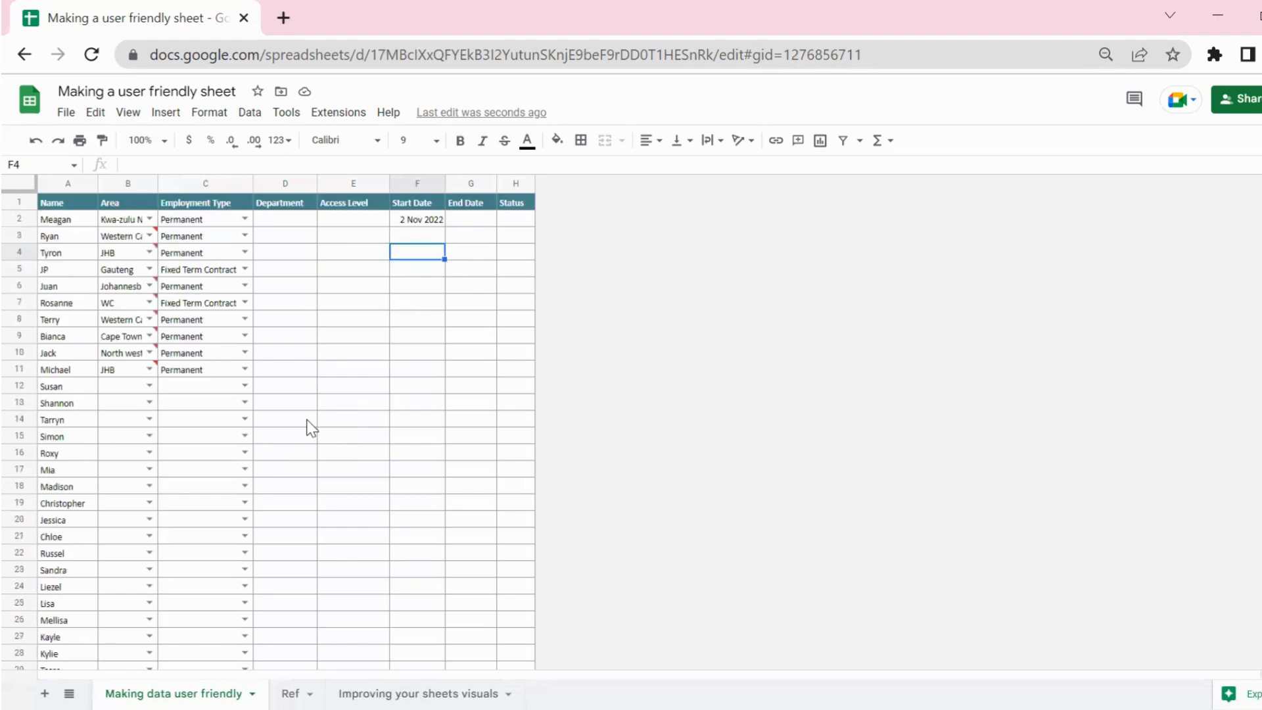
click(49, 203)
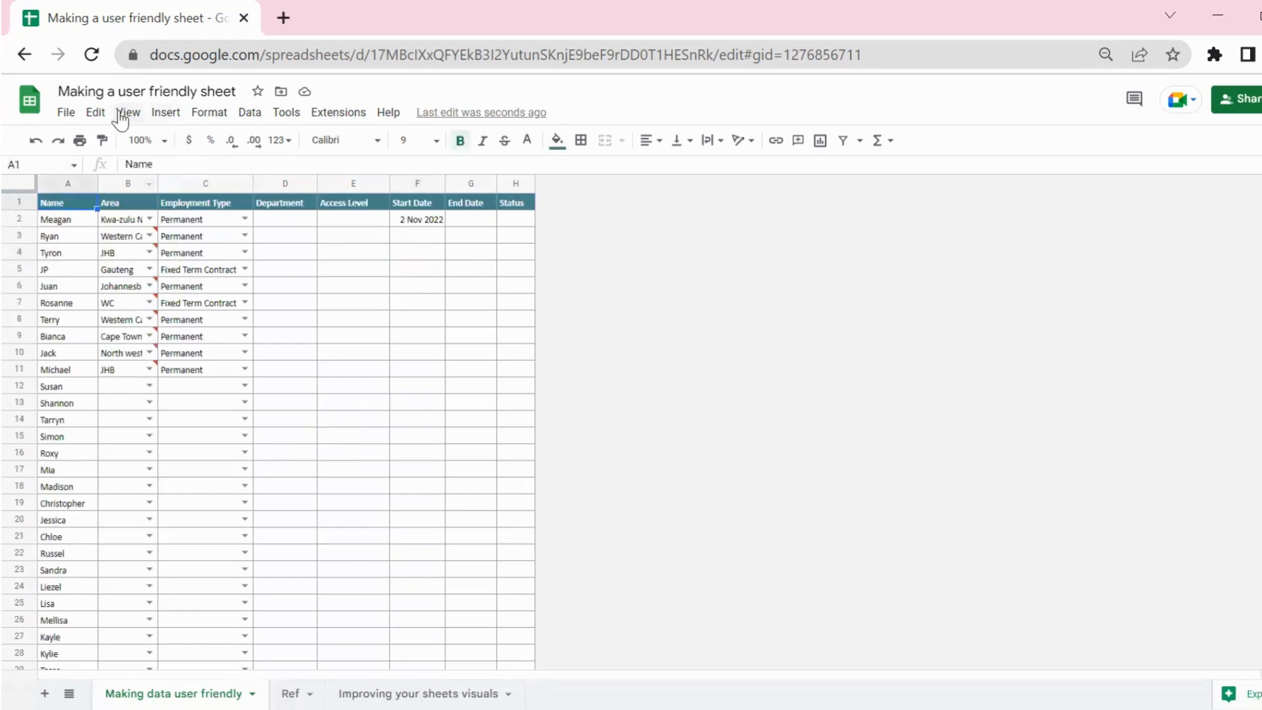
scroll(208, 400, down, 13)
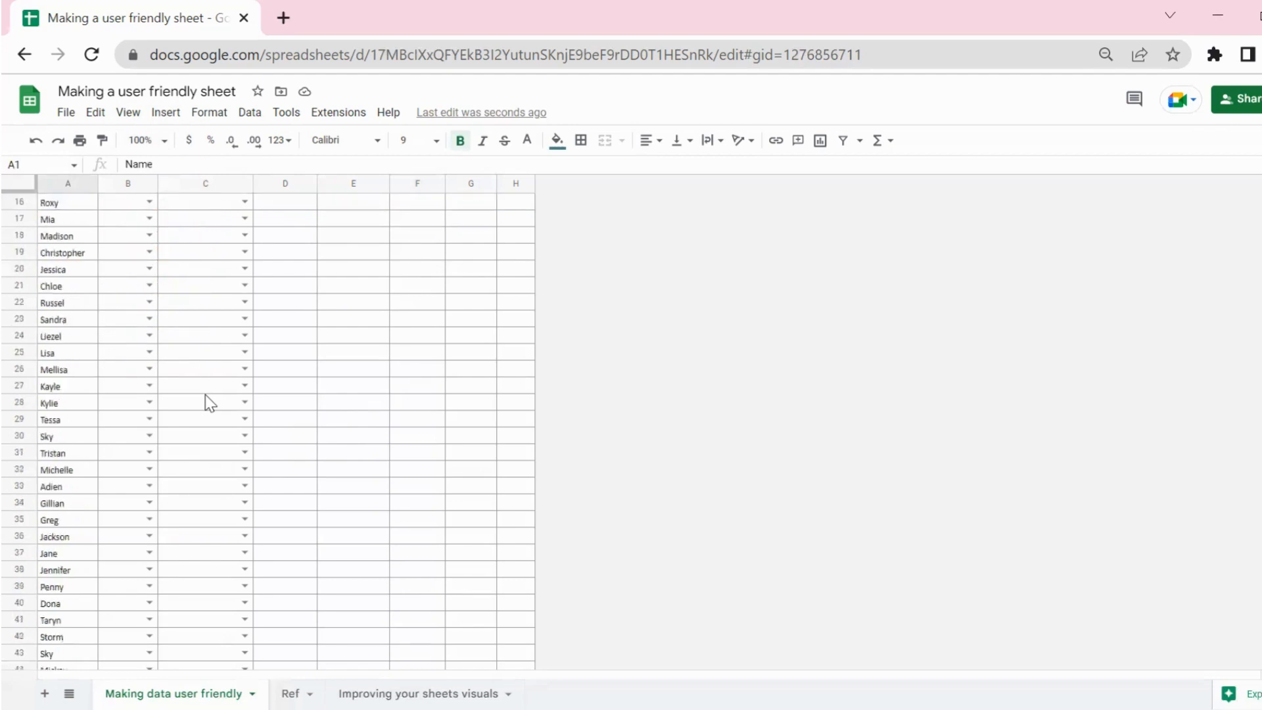
scroll(205, 394, up, 13)
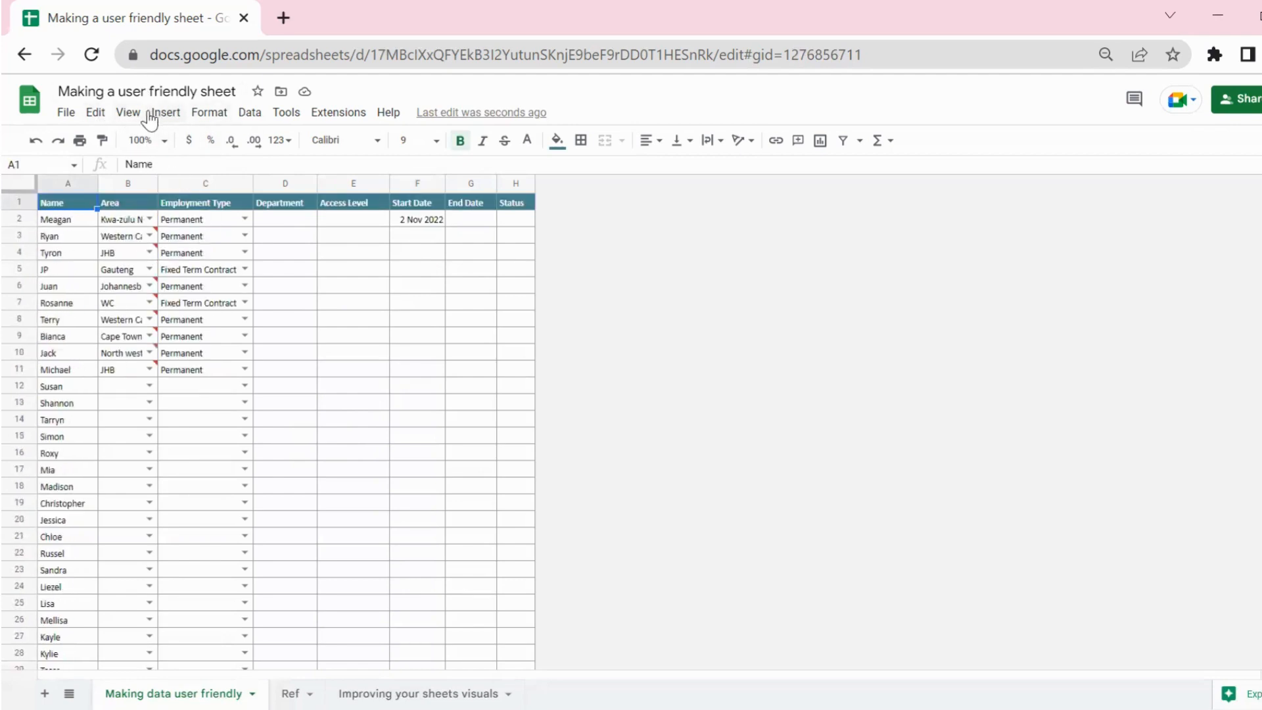
click(129, 118)
mouse_move(150, 172)
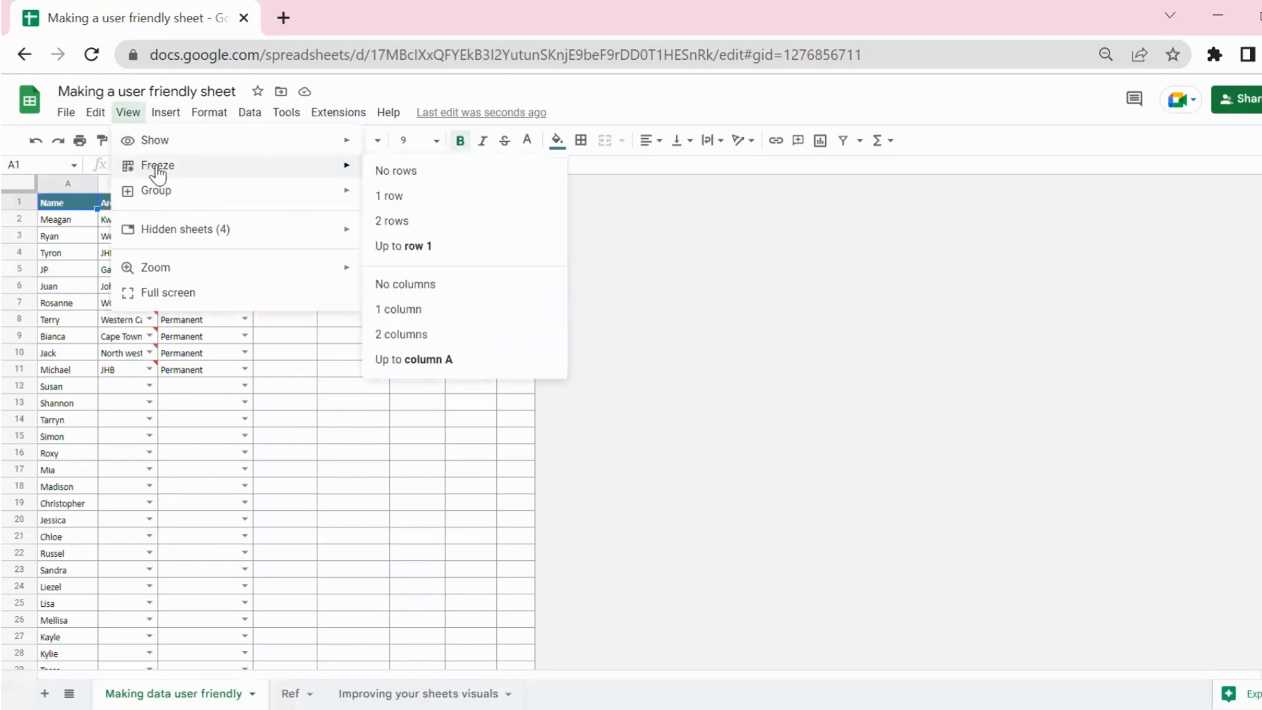
click(408, 197)
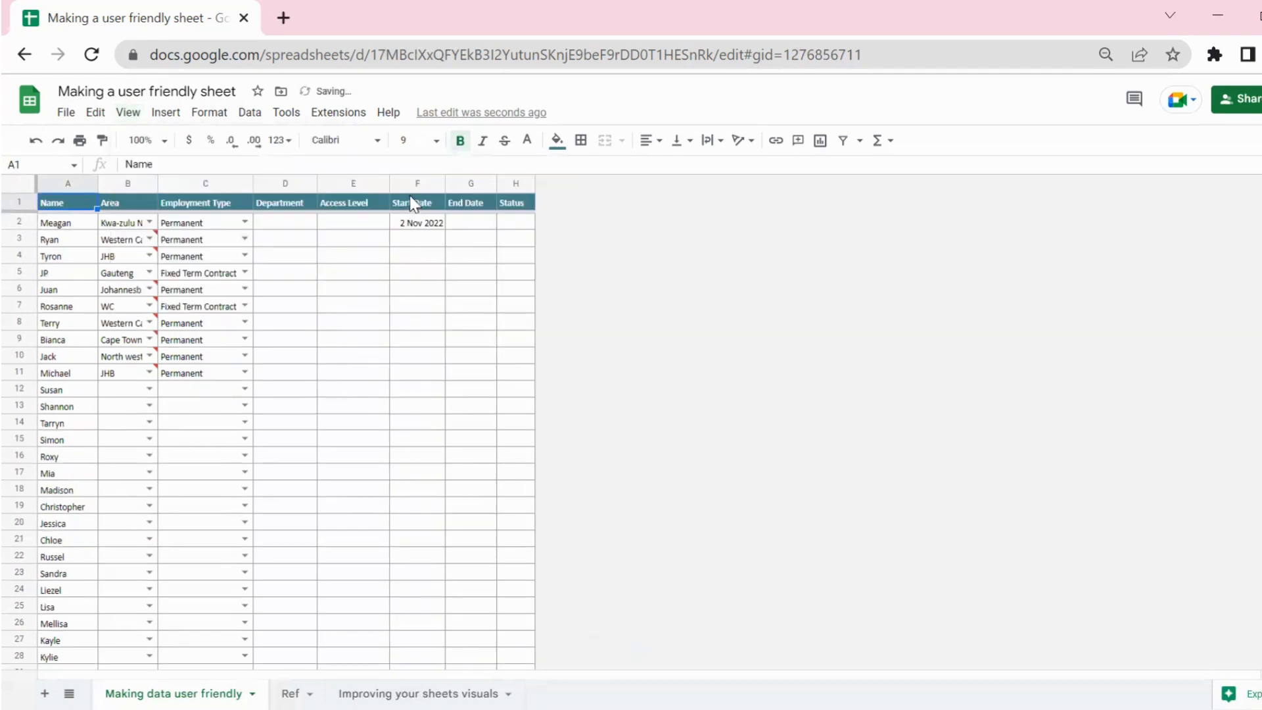
scroll(315, 325, down, 15)
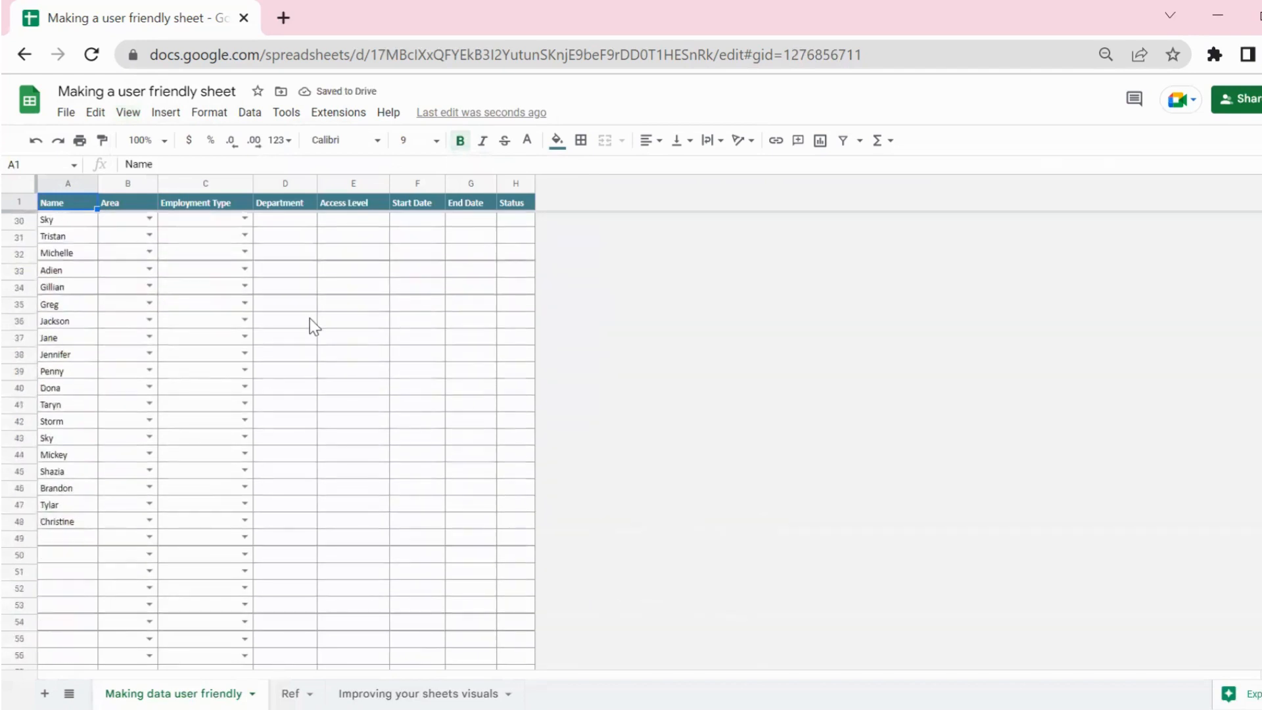
scroll(314, 326, down, 1)
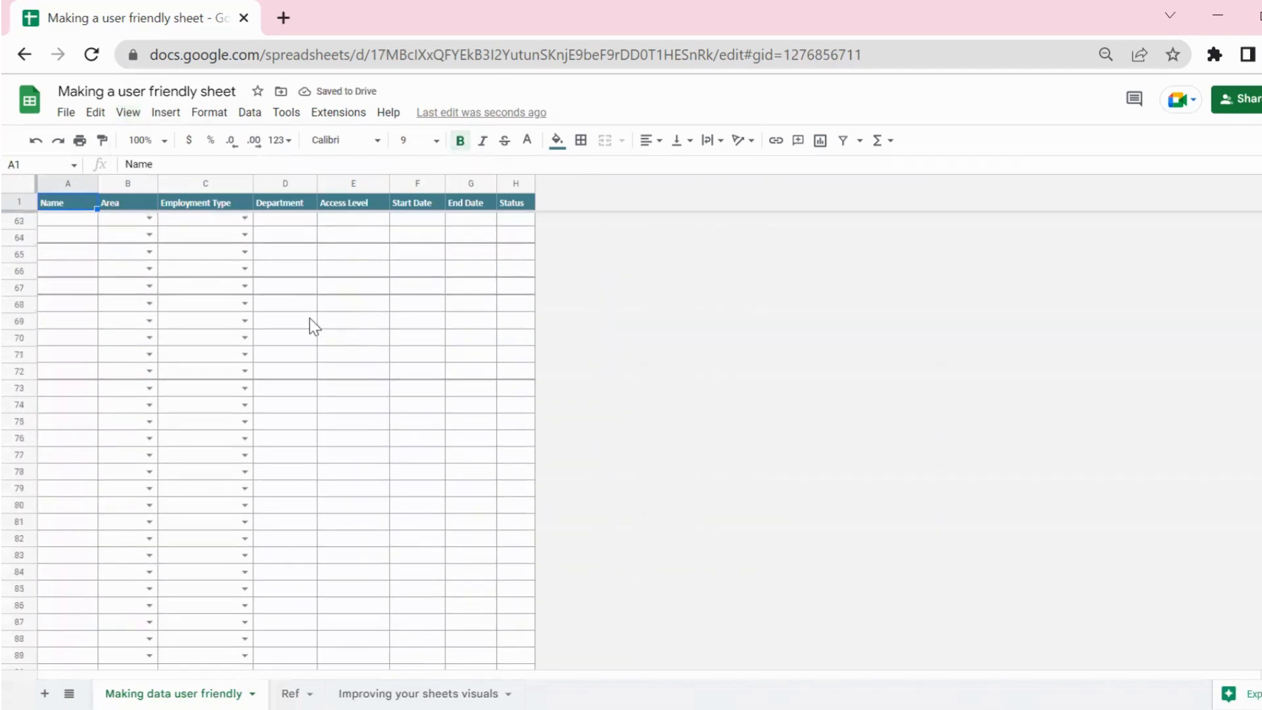
scroll(312, 325, up, 15)
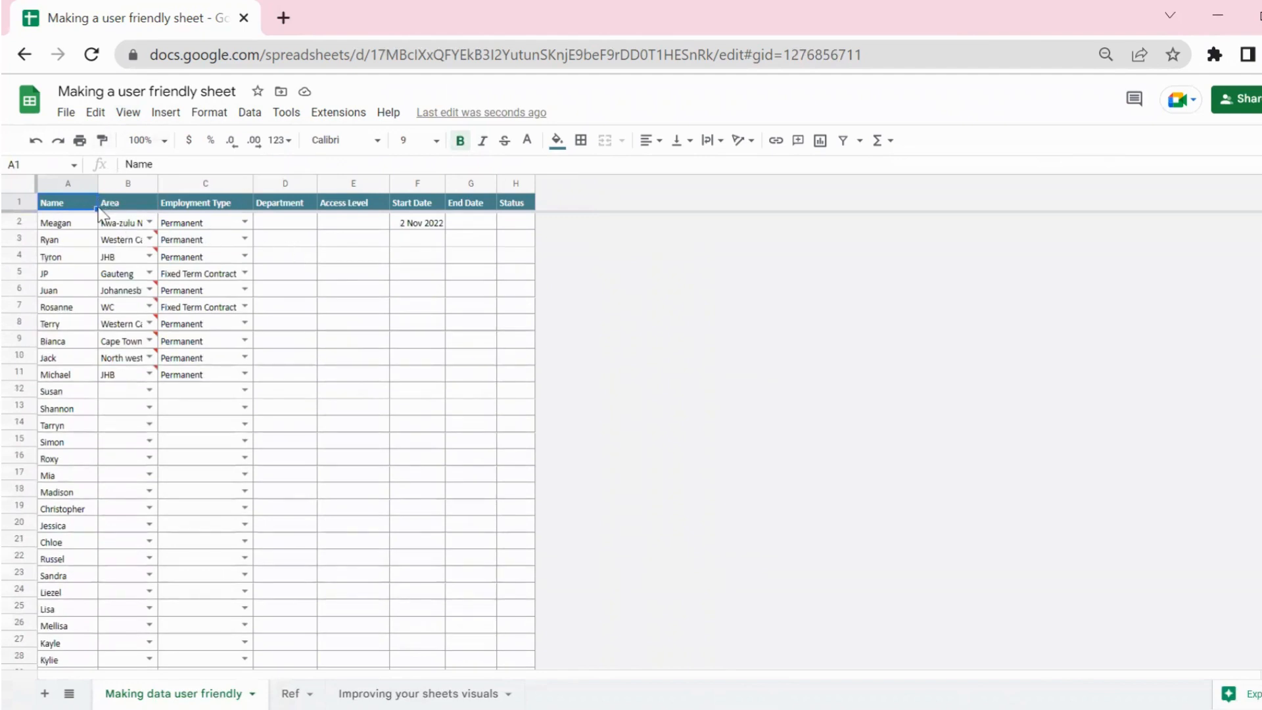
Create a filter across columns A to H of the staff sheet.
drag(56, 184, 220, 190)
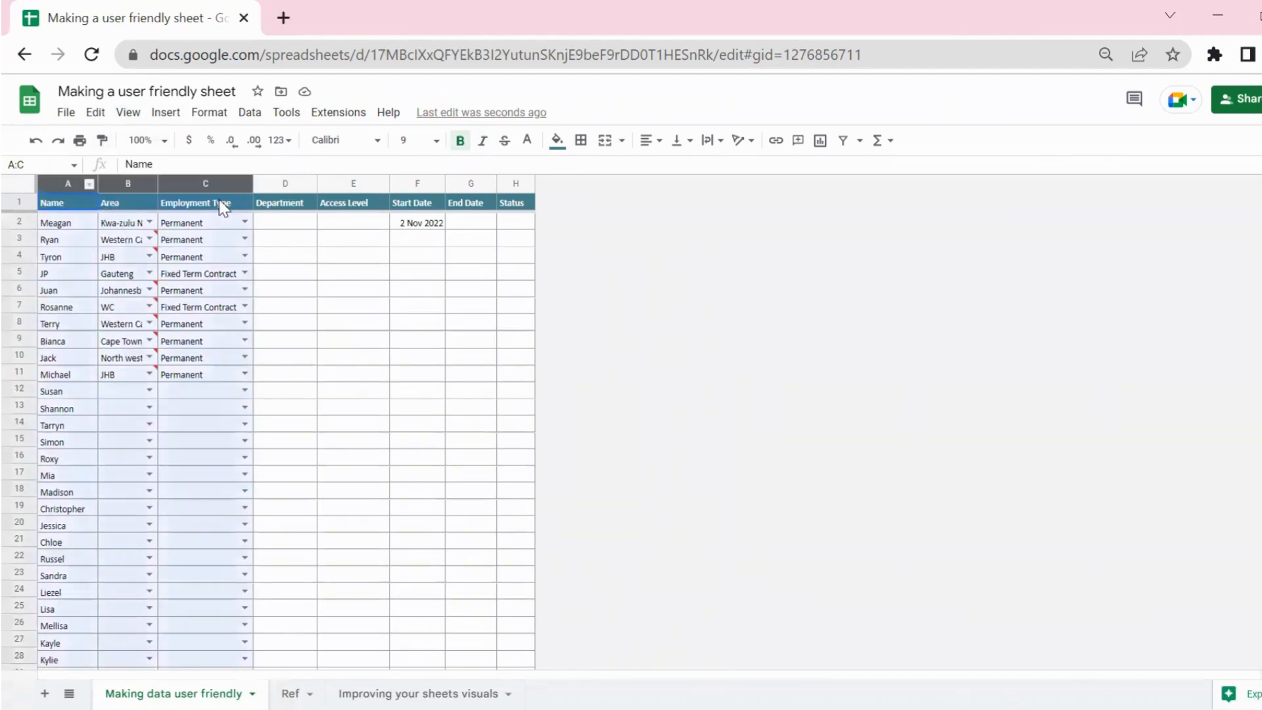
drag(439, 209, 537, 208)
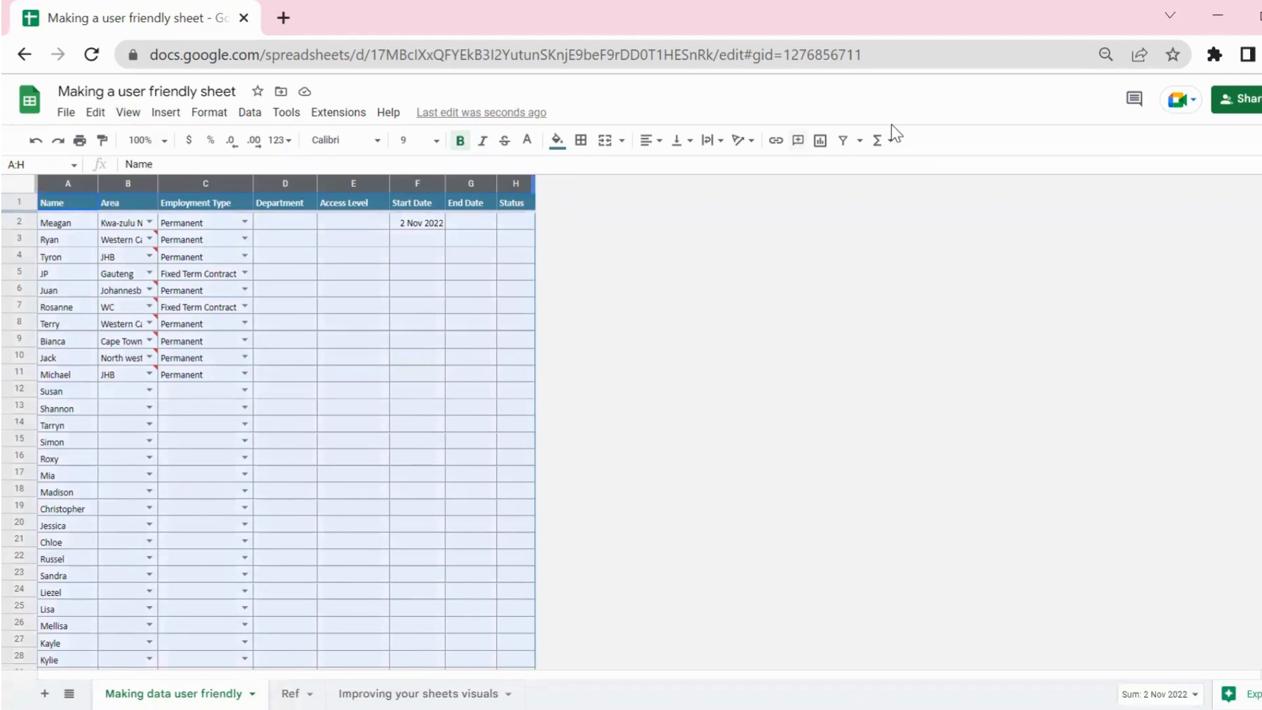
click(844, 141)
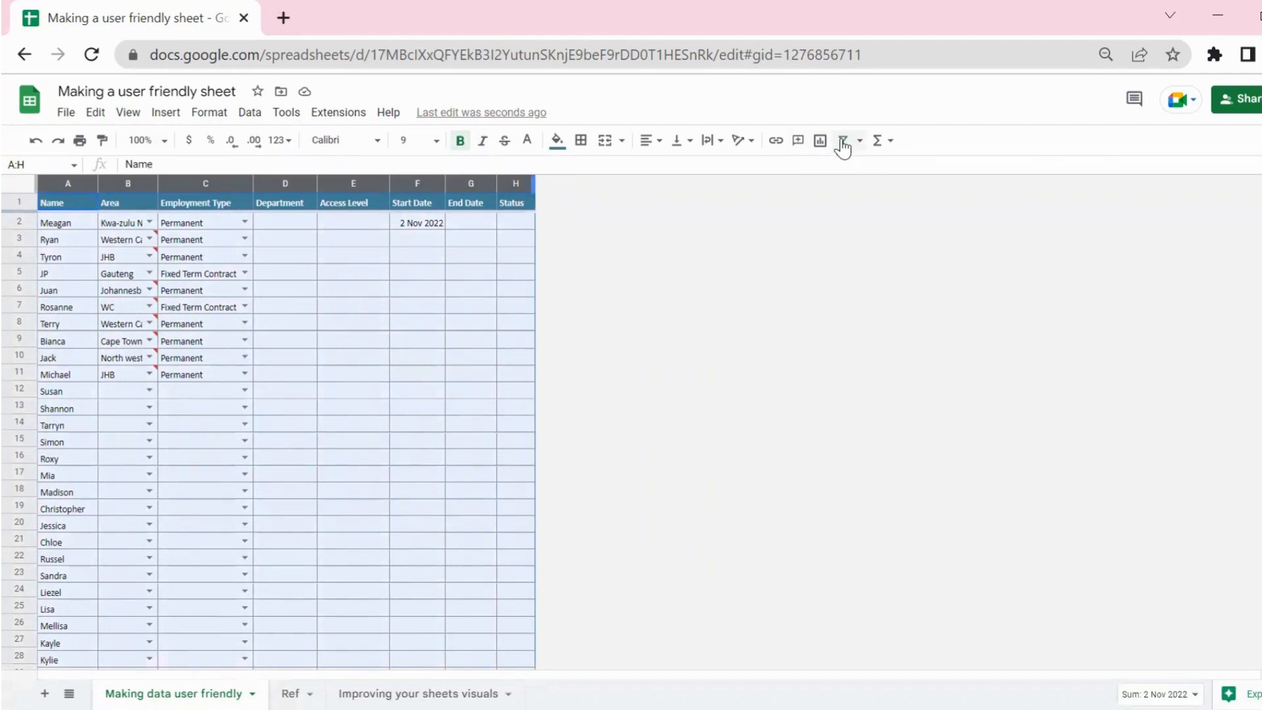
click(419, 293)
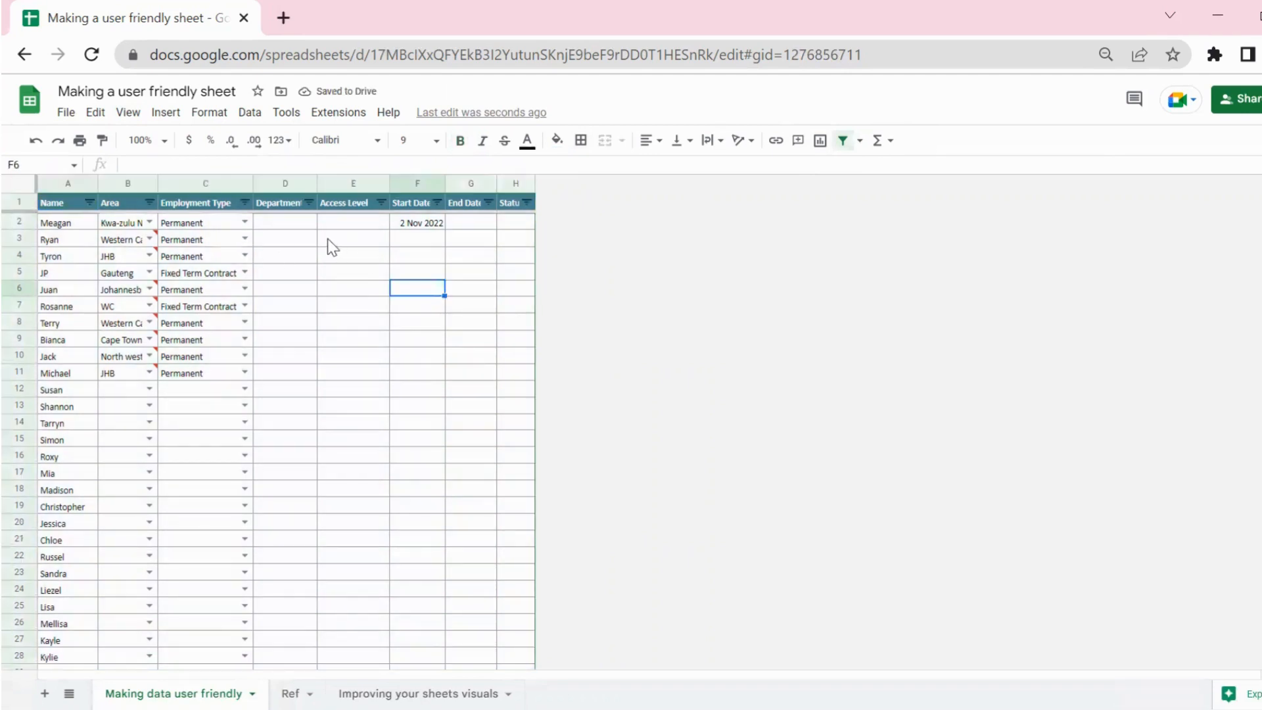
click(306, 238)
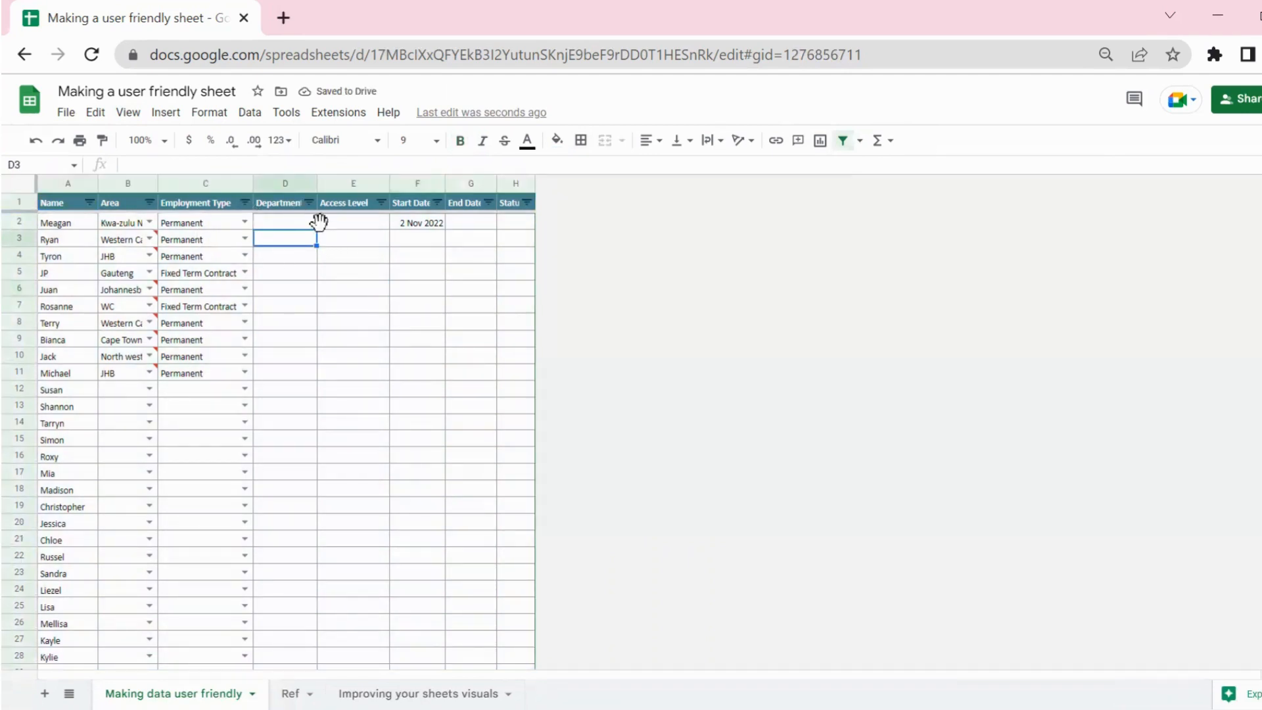
Filter the Area column by values to show only Gauteng, JHB and Johannesburg.
click(151, 203)
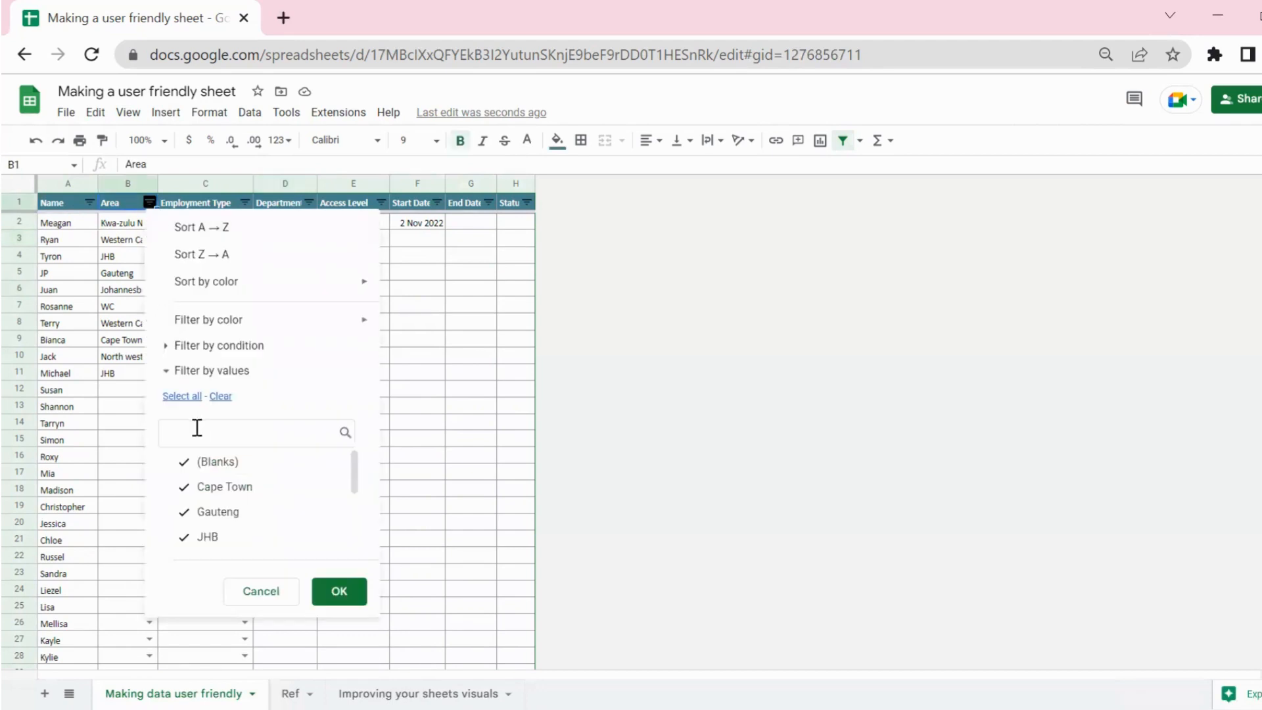
click(220, 396)
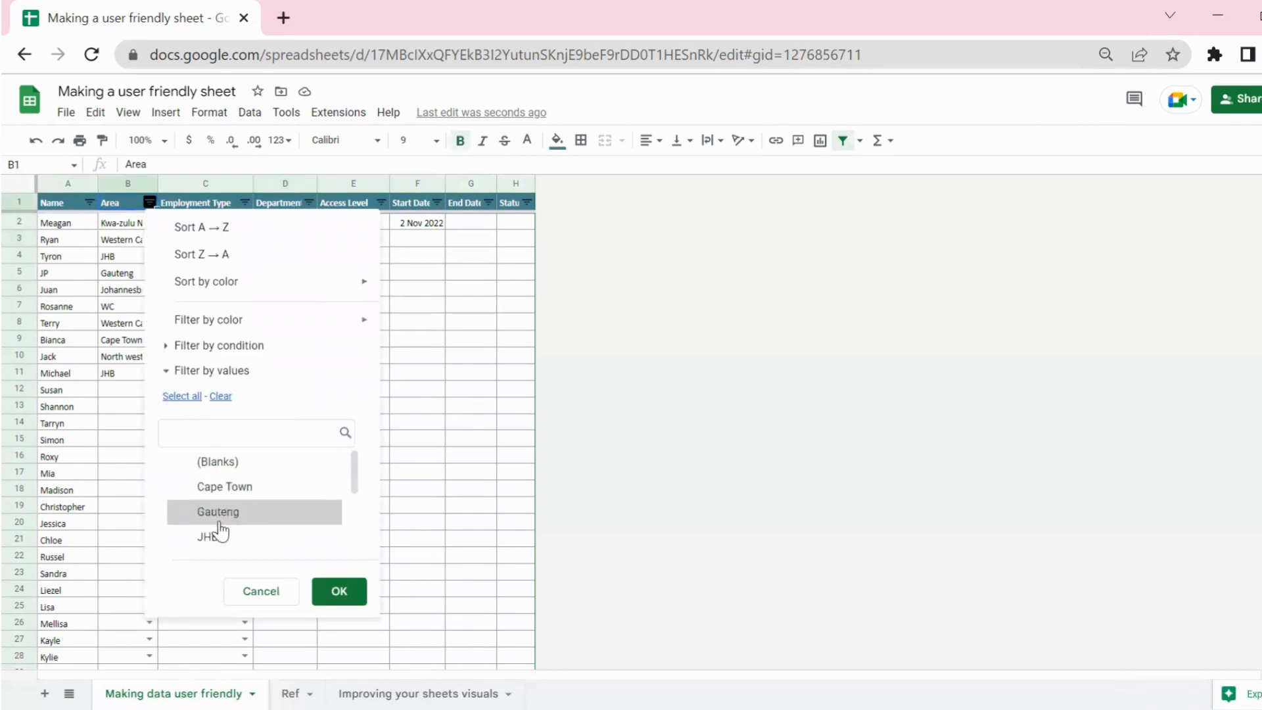
click(210, 536)
scroll(211, 535, down, 2)
click(225, 473)
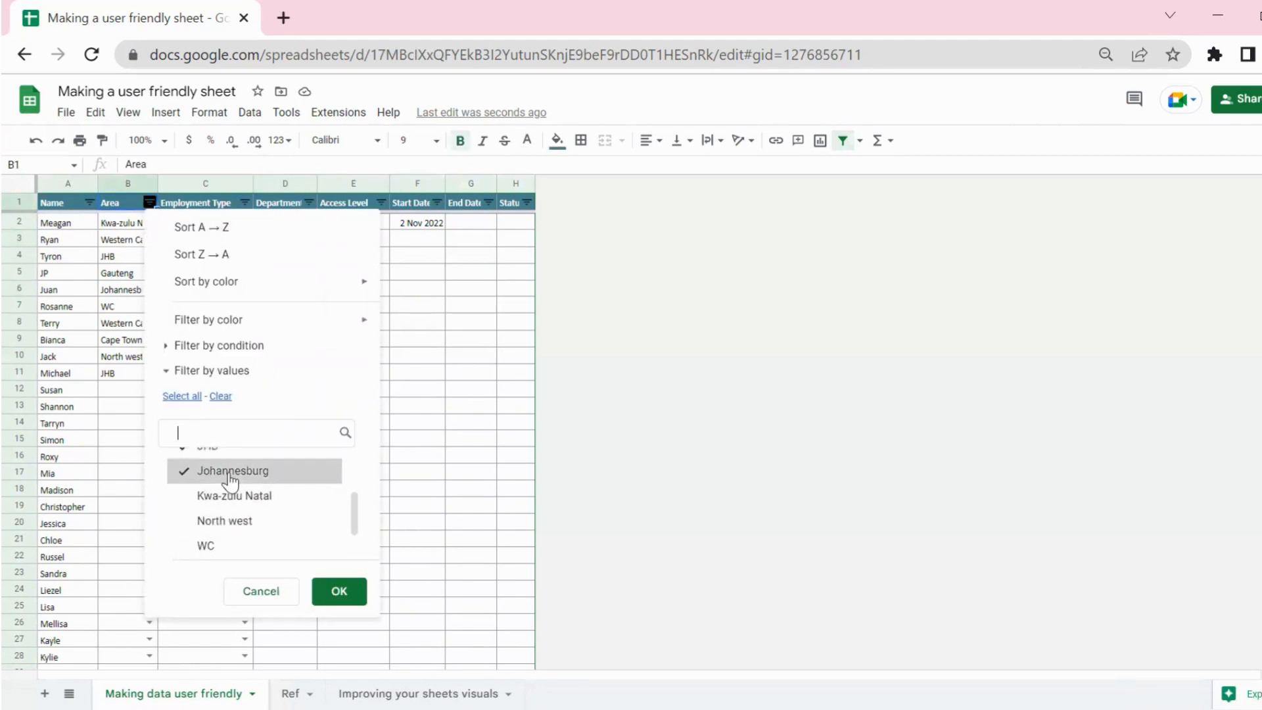
scroll(229, 480, up, 1)
click(338, 591)
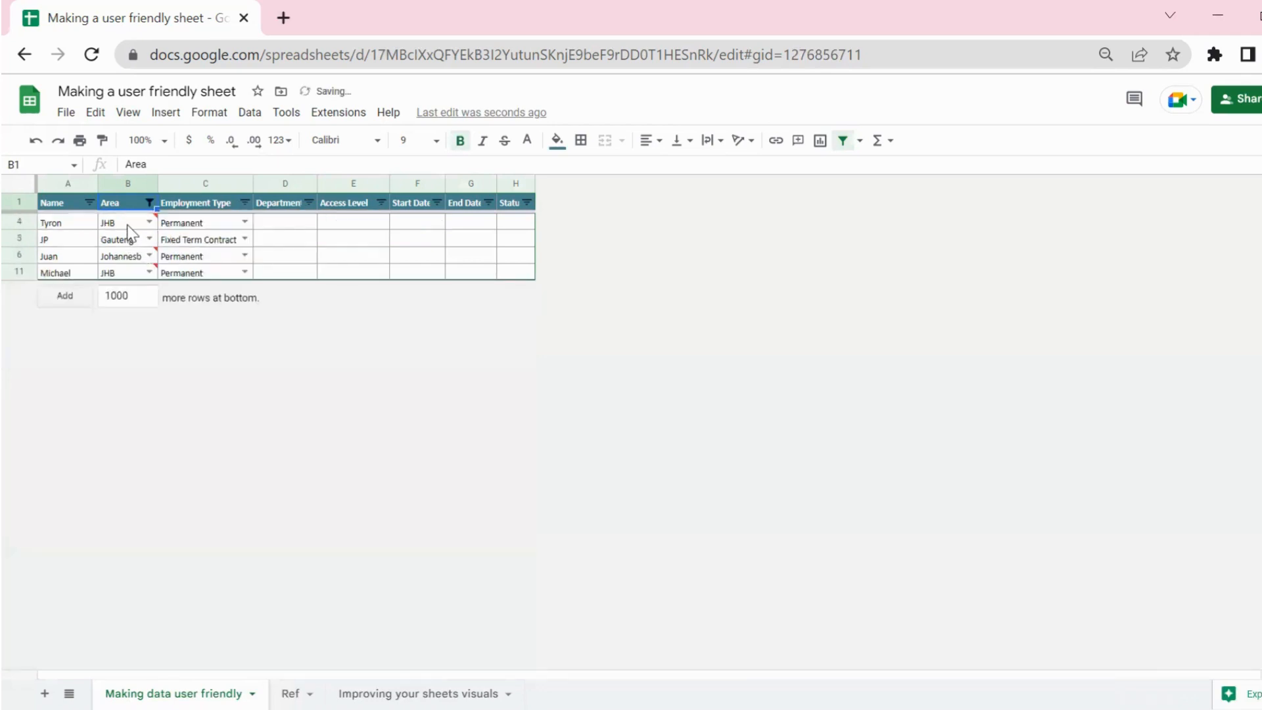
Replace the invalid Area entries in B4, B6 and B11 with Gauteng from the validated options.
click(125, 223)
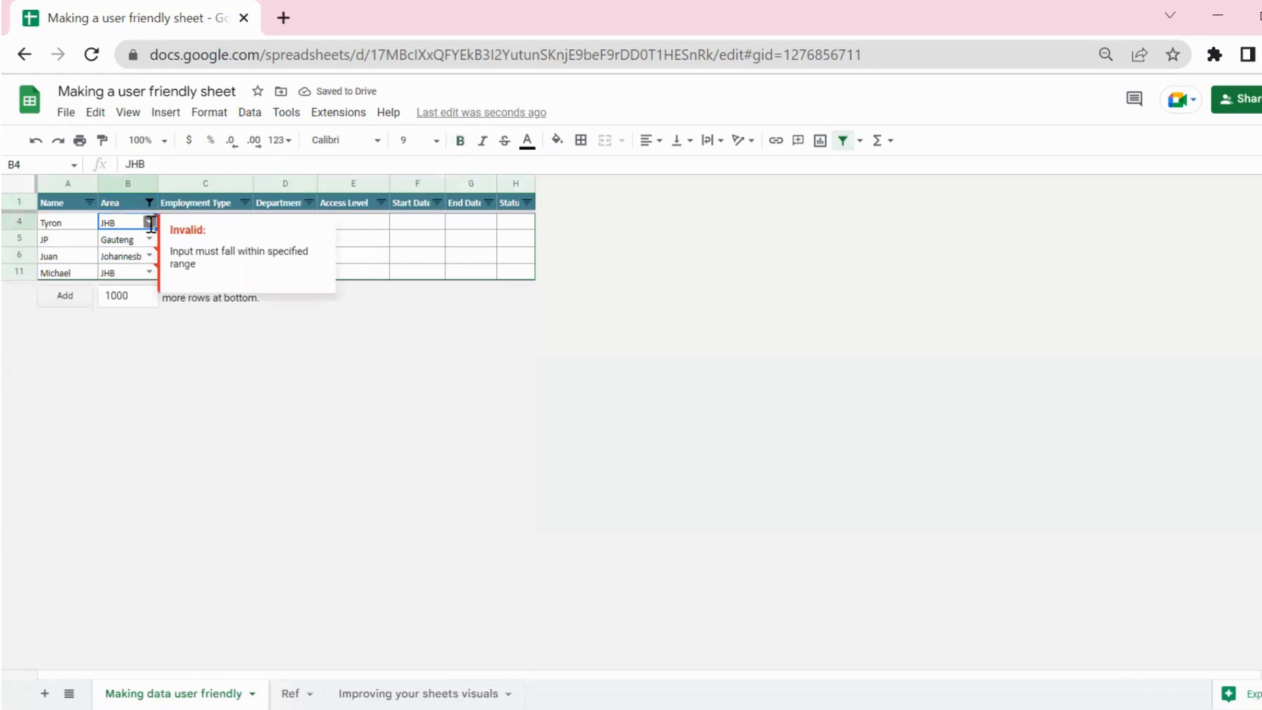
click(149, 222)
click(132, 285)
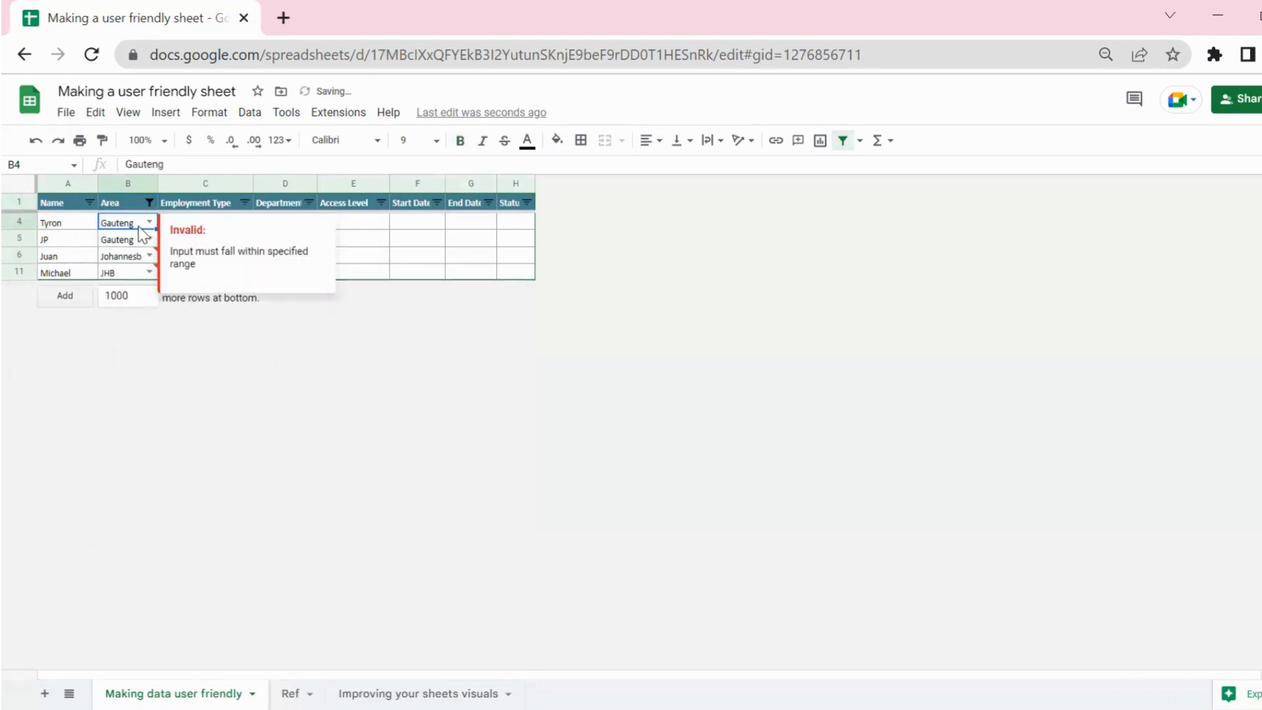
click(149, 256)
click(150, 255)
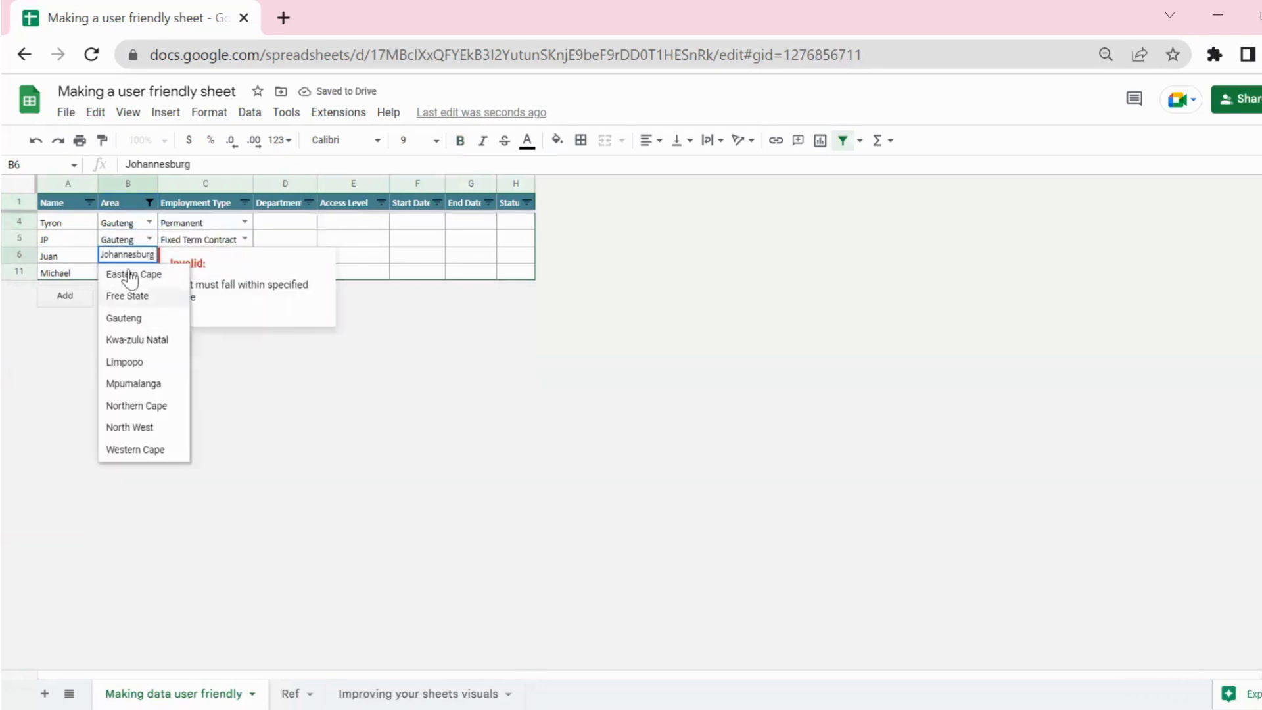
click(133, 319)
click(150, 272)
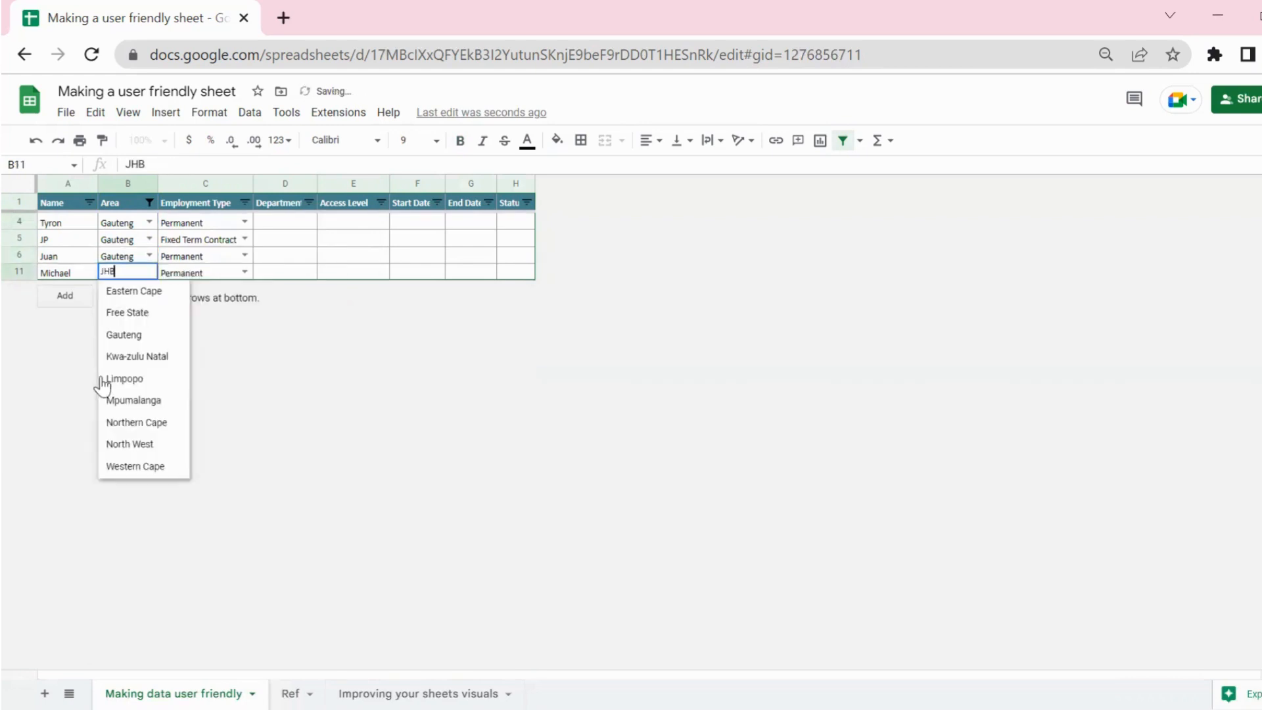
click(124, 335)
click(301, 225)
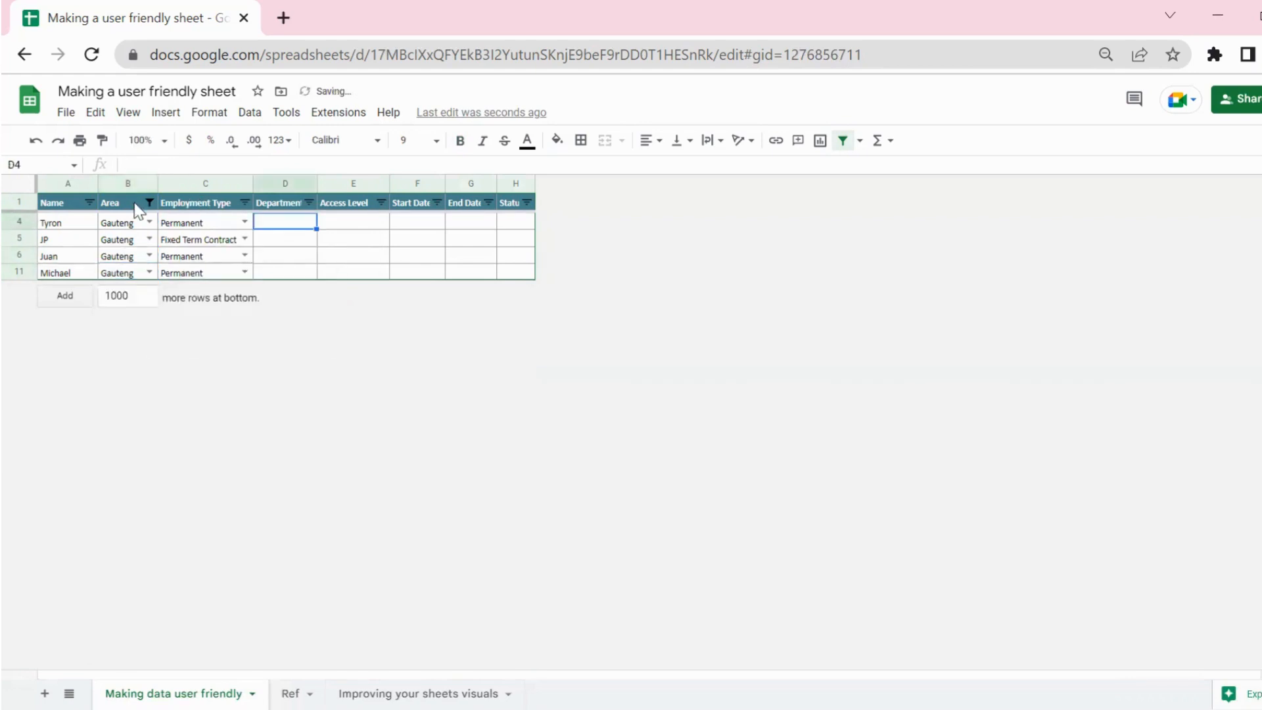